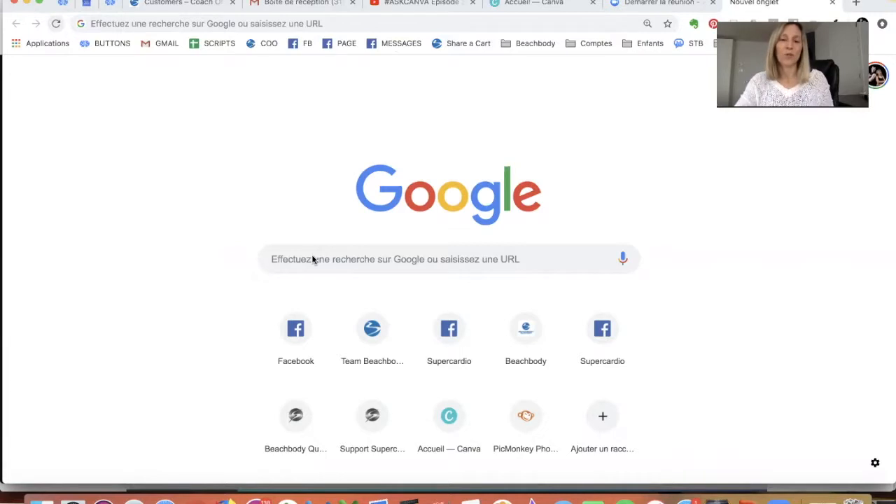
Open the Chrome Web Store through a Google search and search it for "eye dropper".
type("chrome web store")
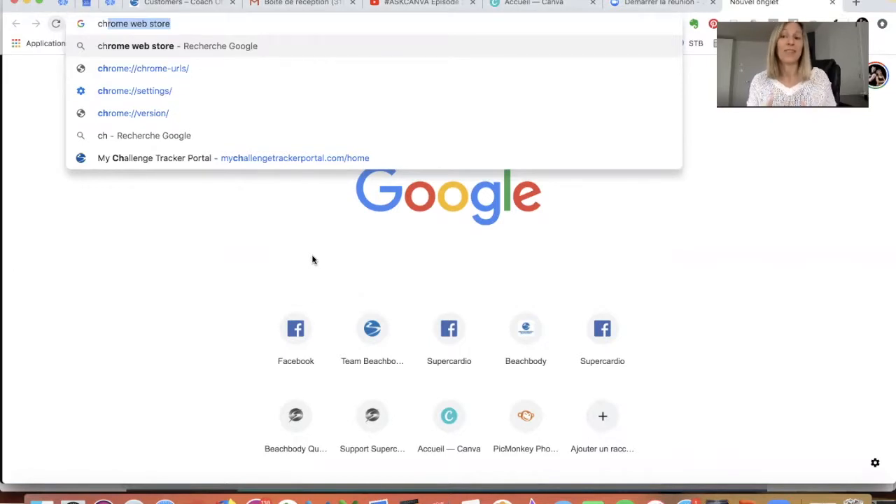
left_click(186, 24)
key("Return")
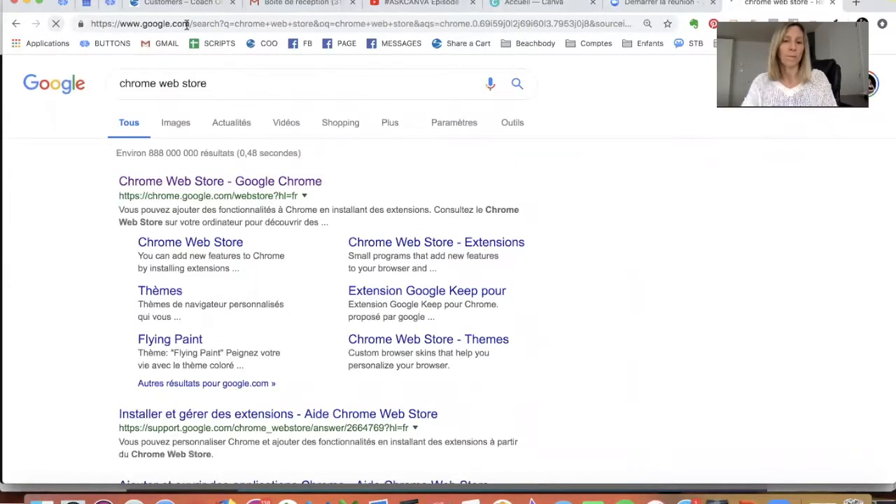
left_click(202, 181)
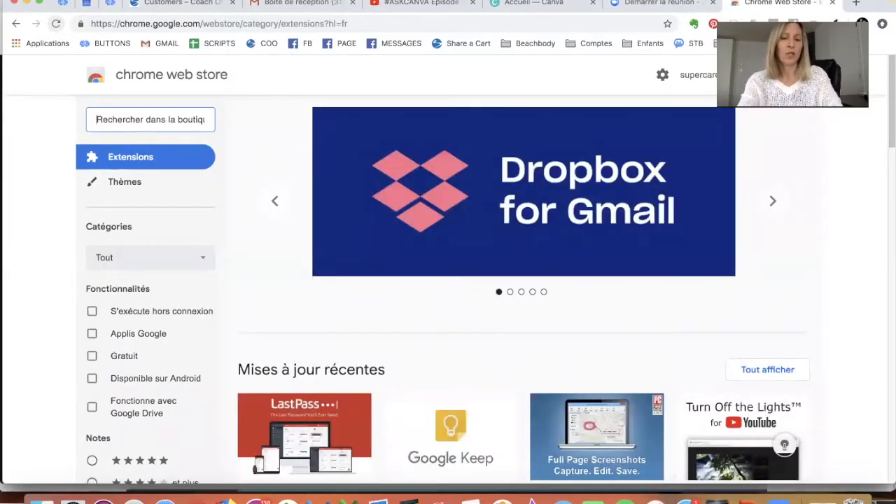
type("eye dropper")
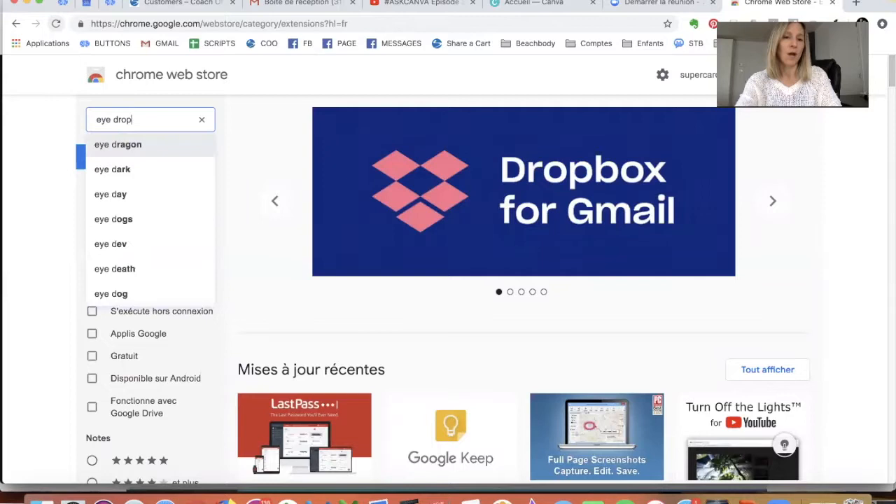
key("Return")
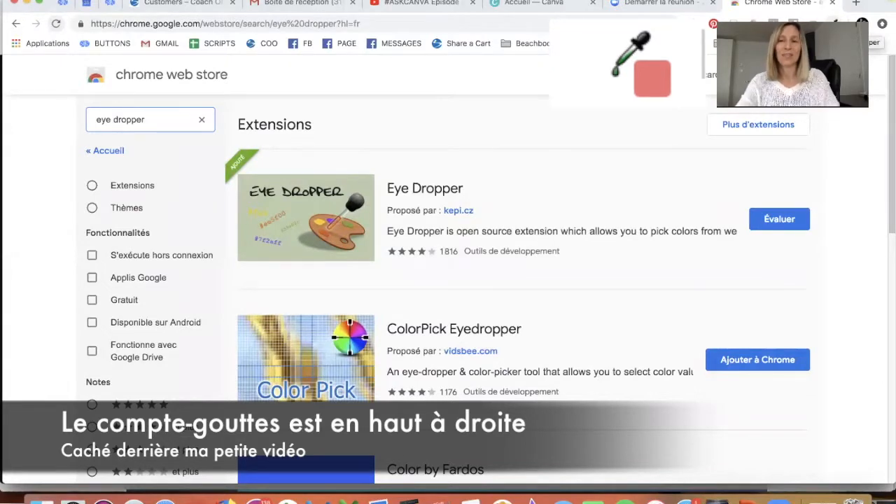
Switch to Canva, start a new "Réseaux sociaux" design and find the sunset sea picture among the uploaded images.
left_click(572, 7)
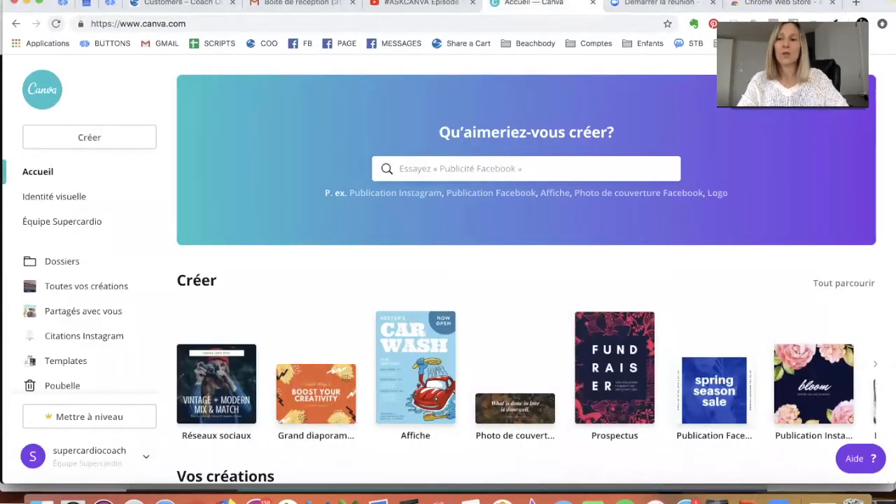
left_click(219, 387)
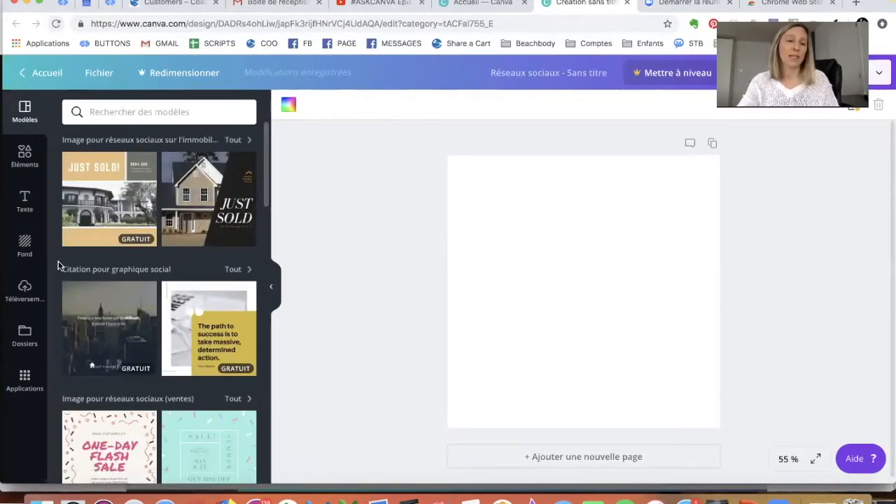
left_click(26, 289)
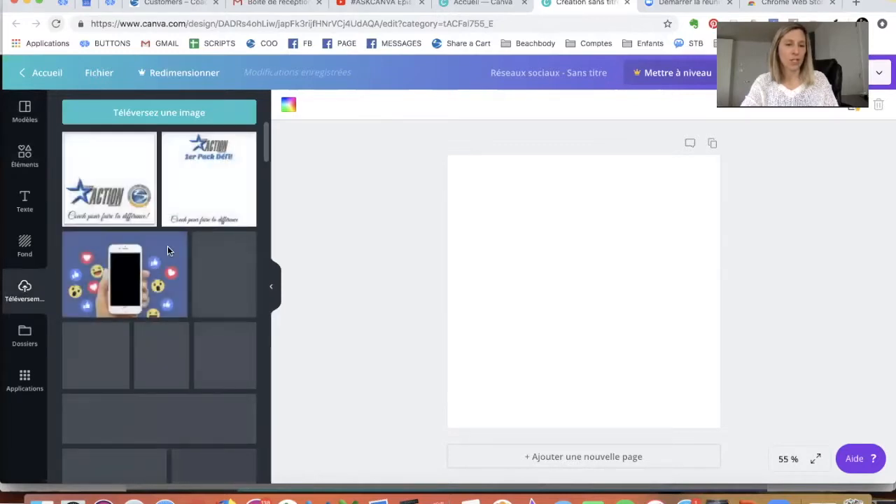
scroll(180, 232, "down", 10)
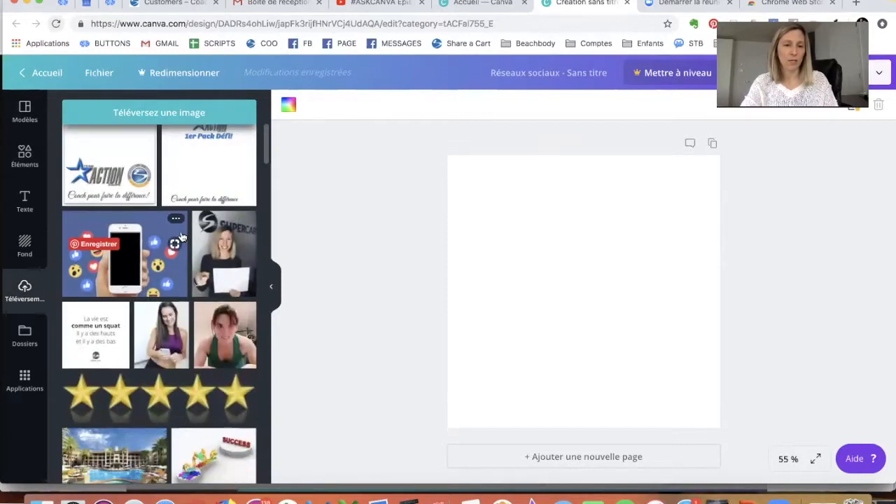
scroll(180, 238, "down", 10)
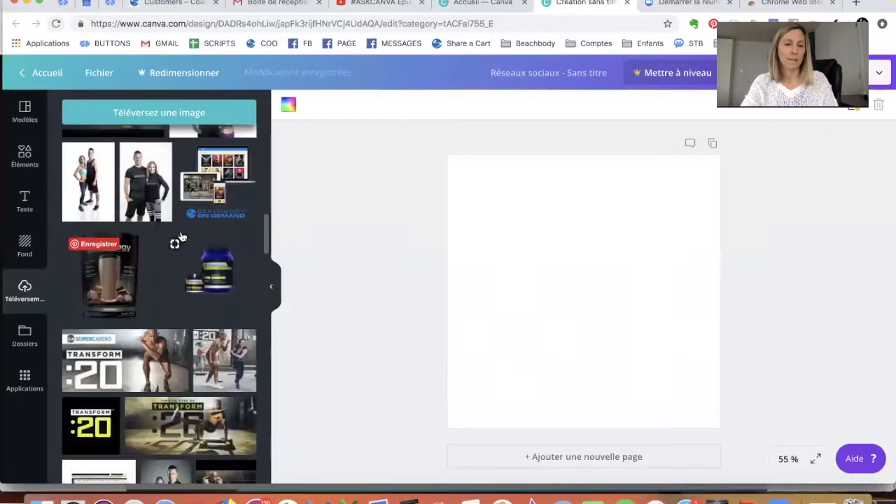
scroll(180, 238, "down", 10)
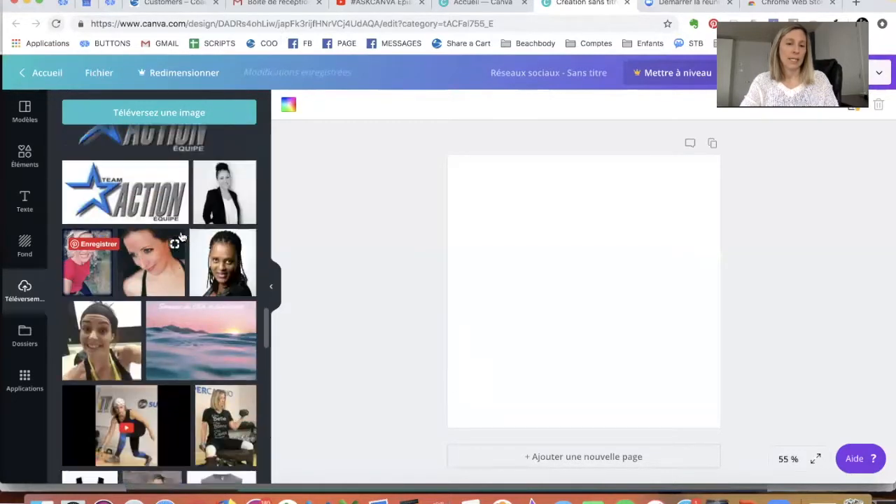
left_click_drag(201, 314, 514, 216)
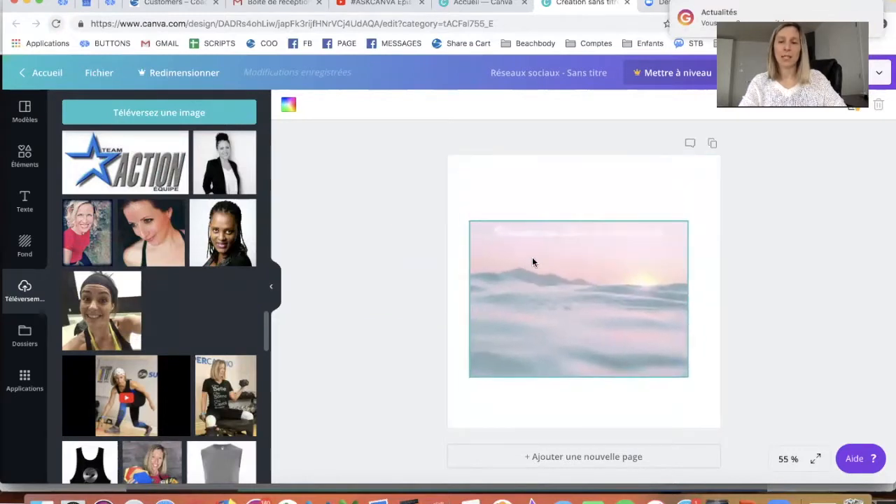
left_click_drag(518, 262, 529, 228)
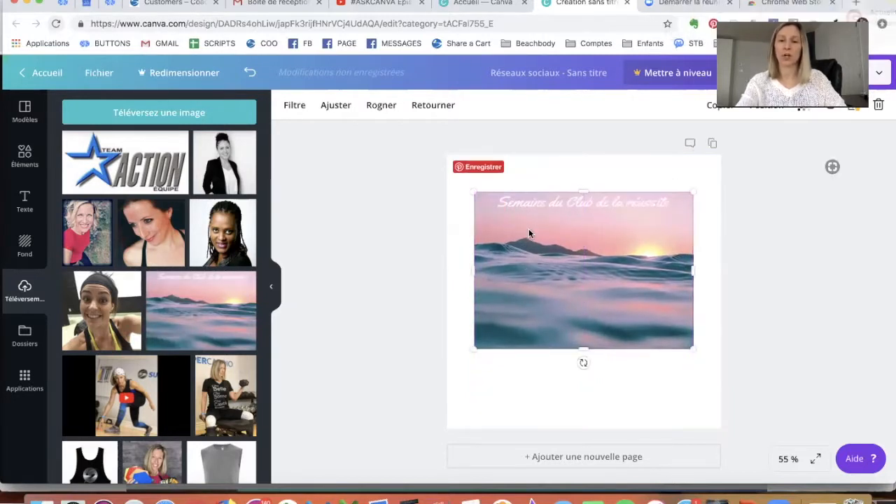
left_click(250, 73)
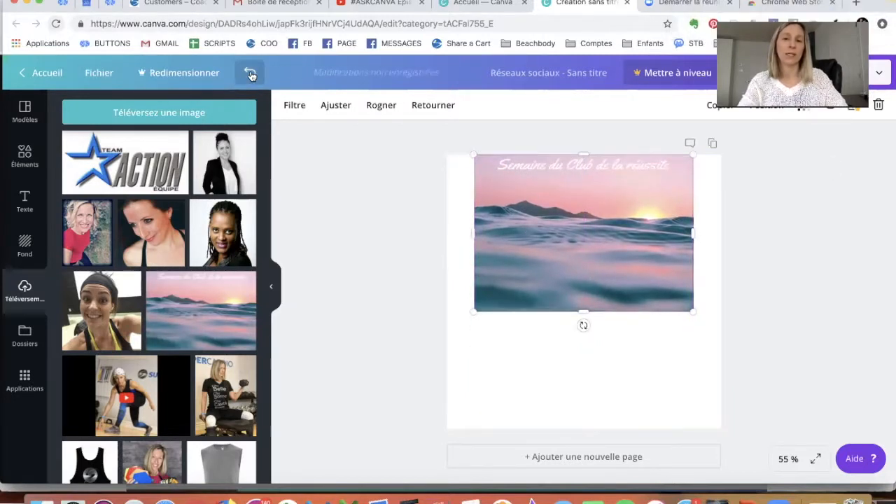
left_click(249, 73)
left_click(248, 73)
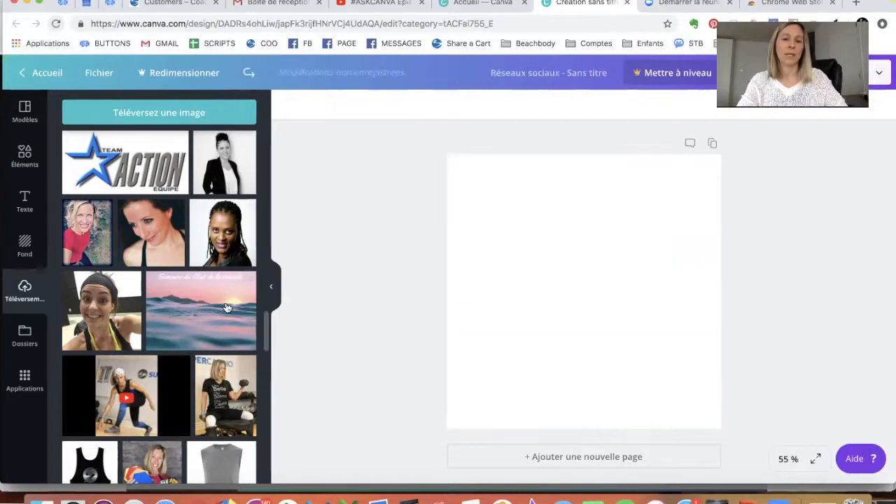
Fill the page with the sunset sea image as background, then enlarge and shift it until its caption is cropped out.
left_click_drag(212, 306, 526, 183)
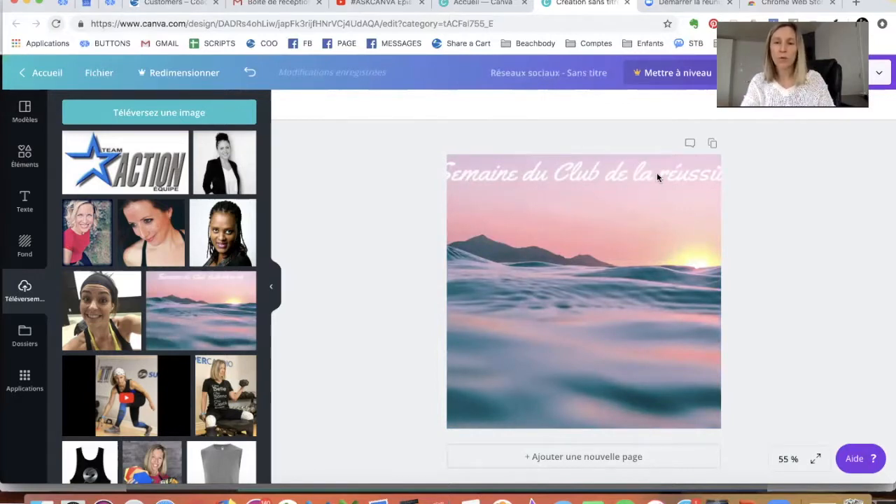
double_click(549, 261)
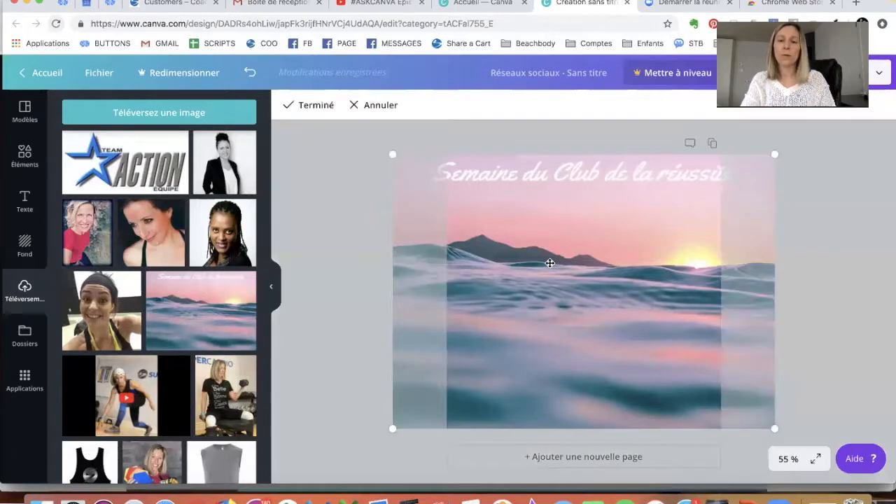
left_click_drag(389, 155, 329, 122)
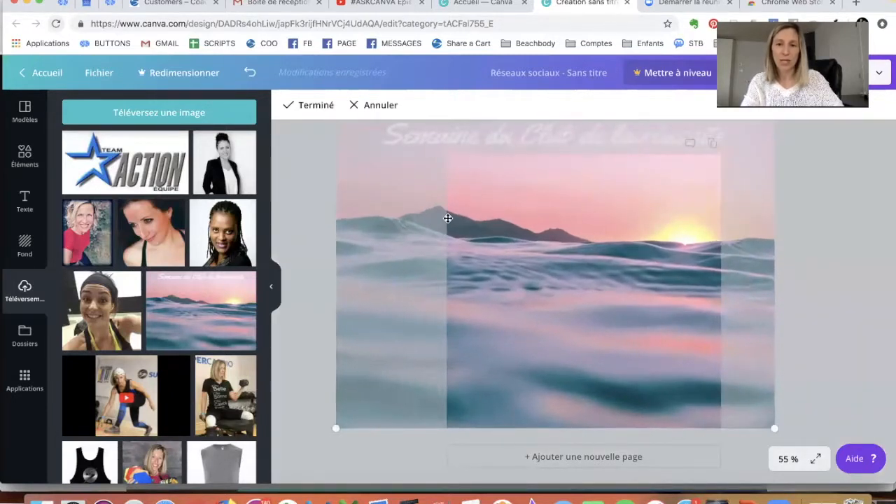
mouse_move(456, 218)
left_mouse_down()
mouse_move(512, 220)
mouse_move(444, 214)
left_mouse_up()
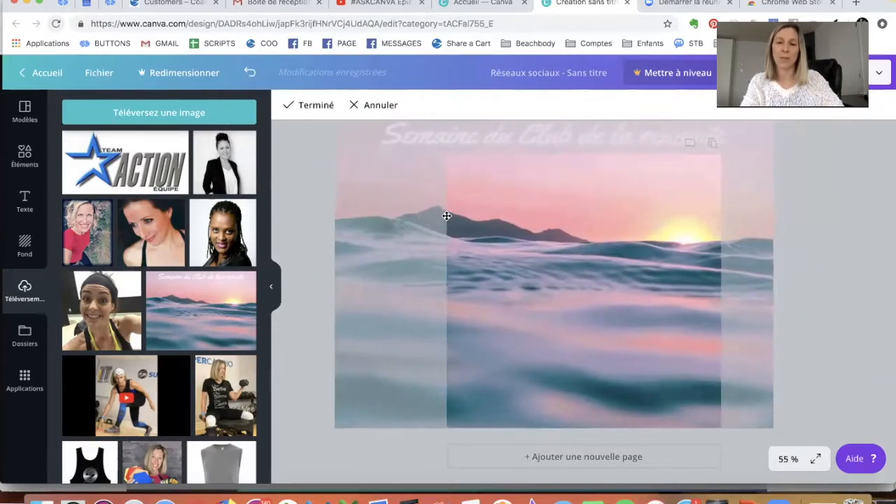
left_click(301, 107)
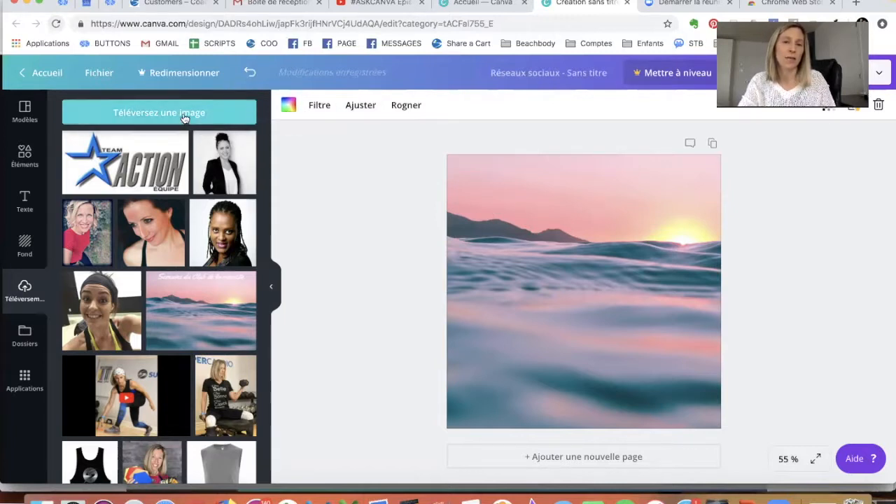
Add a text box to the design and look at the custom colour selector for its text.
left_click(25, 199)
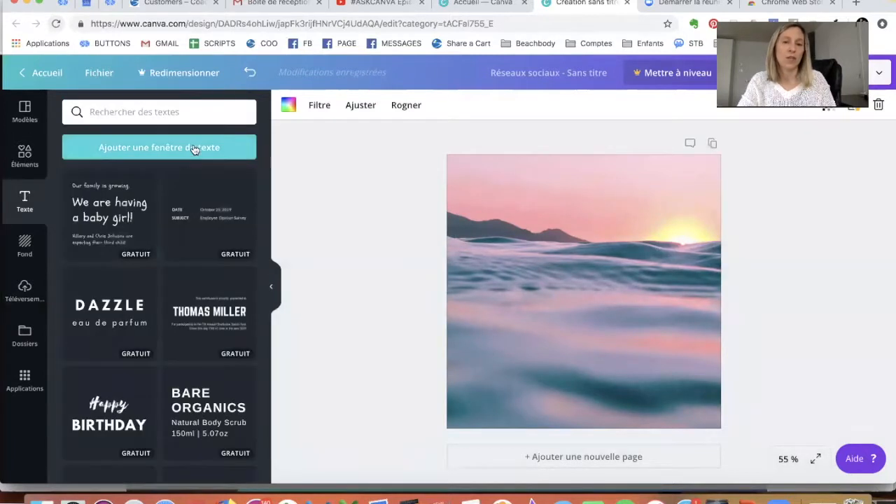
left_click(196, 148)
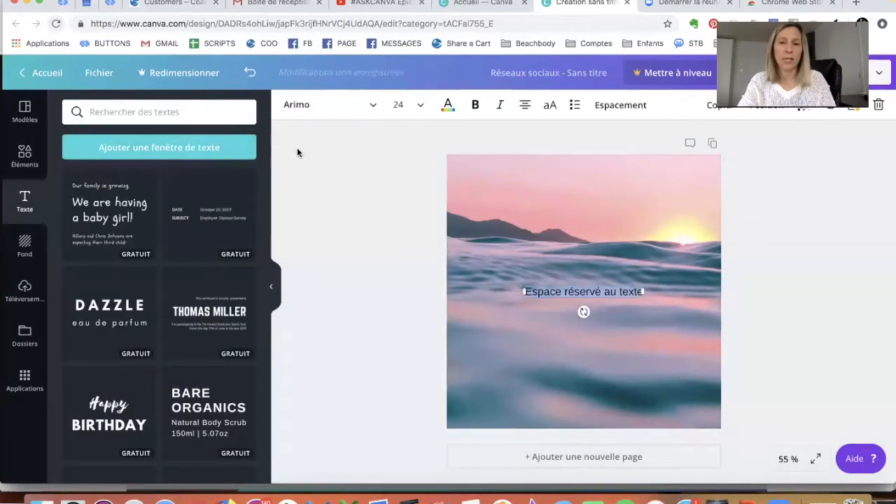
left_click(447, 107)
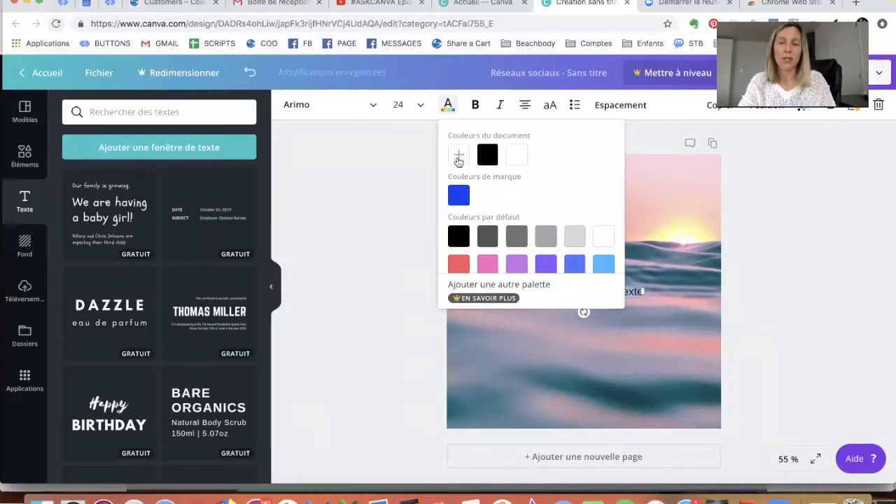
left_click(458, 156)
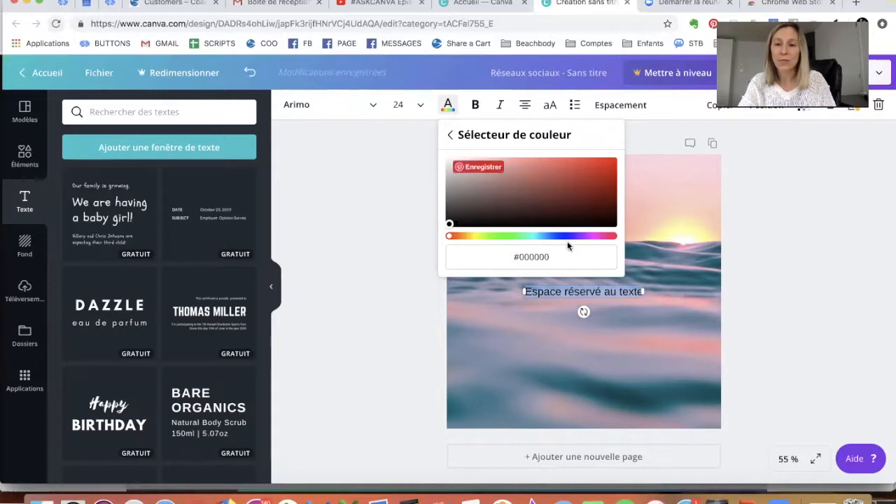
left_click(348, 227)
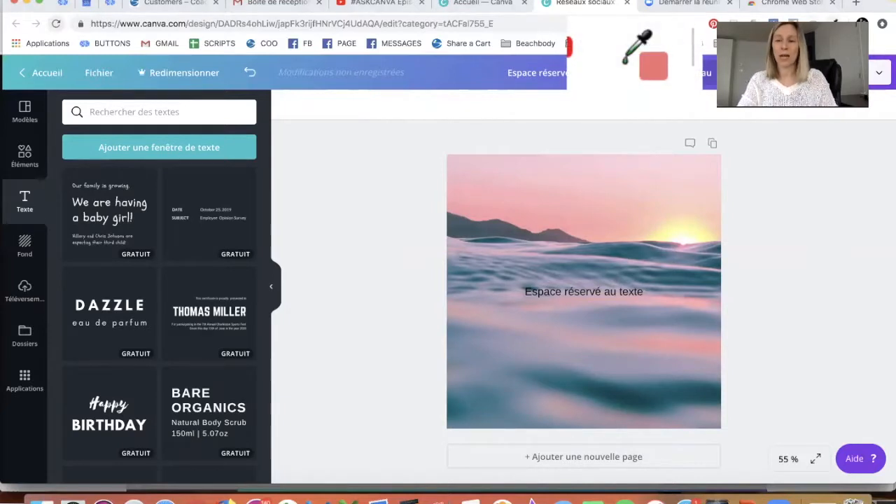
Sample the pink of the sky above the mountains with the Eye Dropper extension.
left_click(833, 21)
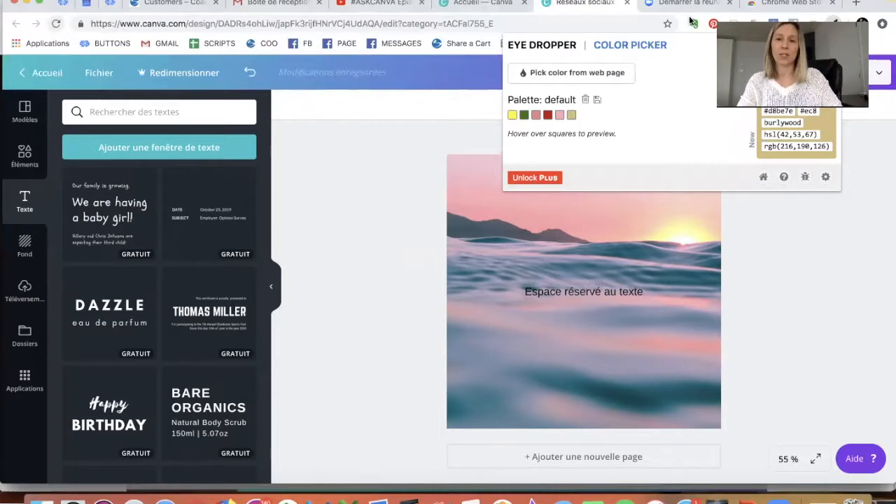
left_click(566, 72)
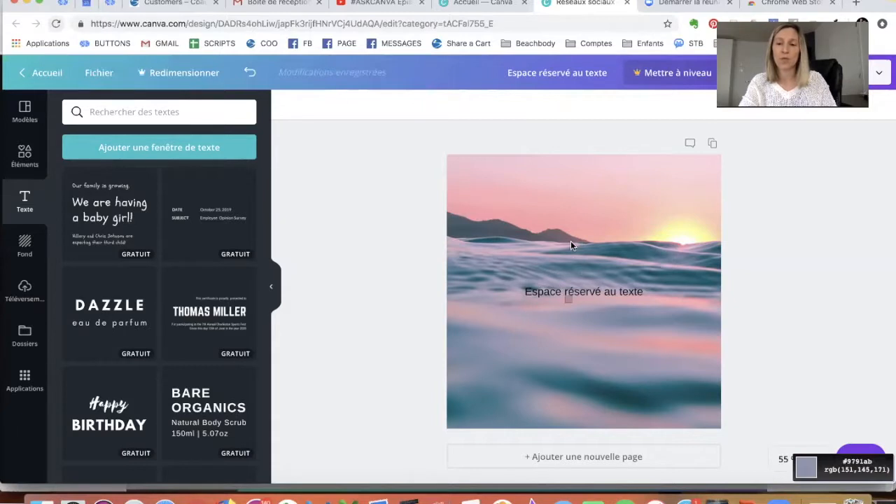
left_click(533, 220)
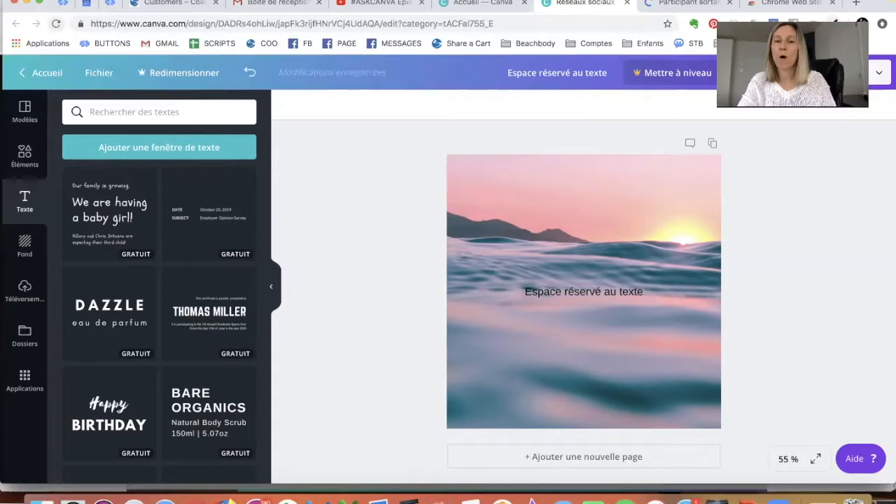
Copy the hex code fda1a5 of the sampled pink from the Eye Dropper extension.
left_click(833, 23)
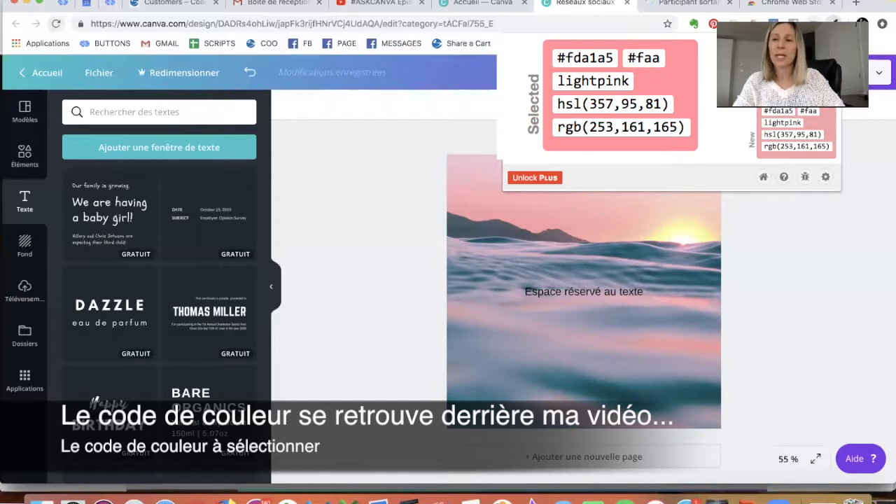
right_click(768, 48)
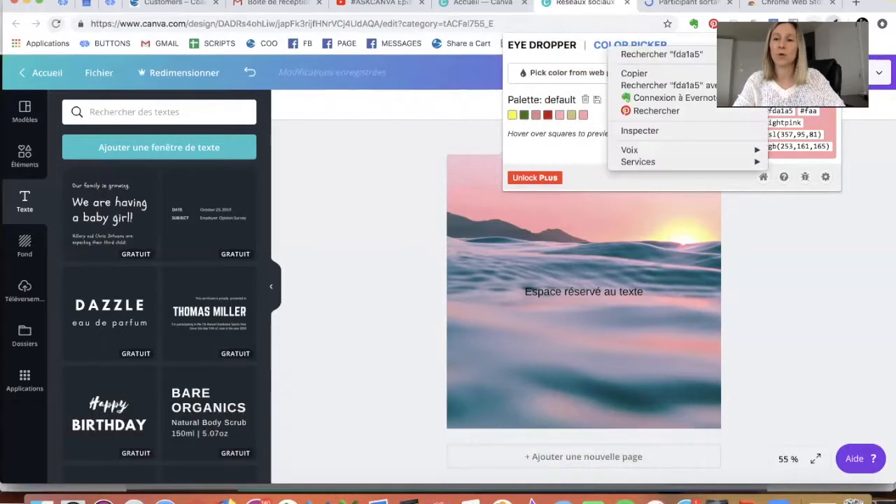
left_click(681, 72)
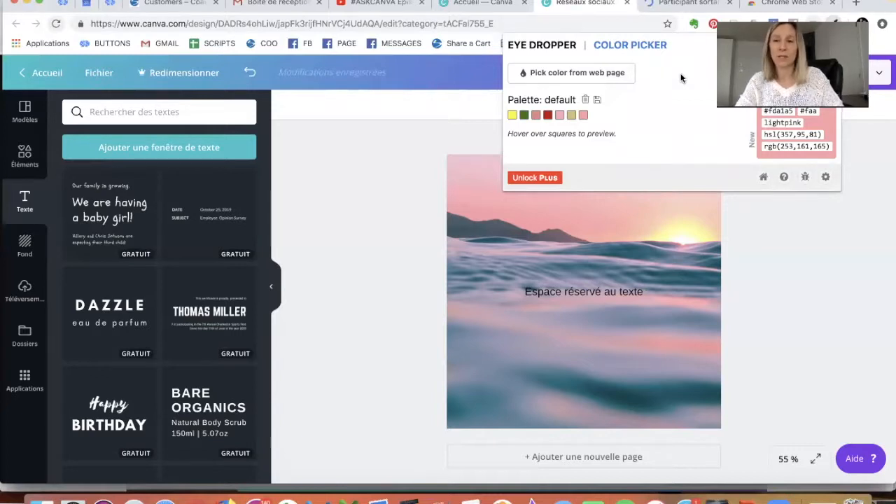
left_click(390, 178)
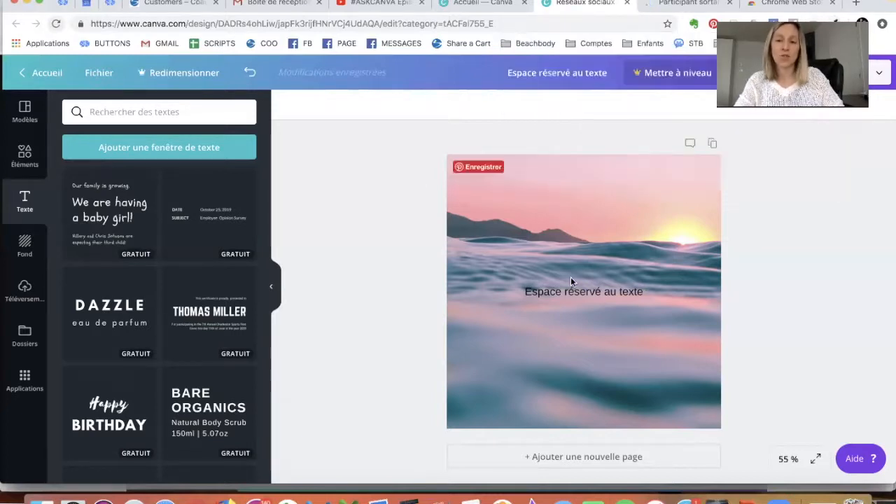
Replace the placeholder text on the sunset image with "N'ABANDONNE PAS".
left_click(581, 291)
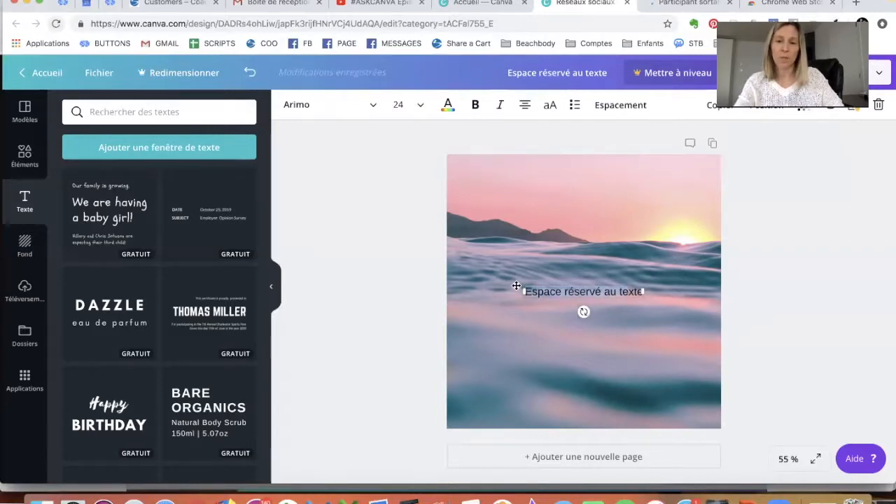
key("Delete")
key("Delete")
key("Delete")
key("Delete")
key("Delete")
key("Delete")
key("Delete")
key("Delete")
key("Delete")
key("Delete")
key("Delete")
key("Delete")
key("Delete")
key("Delete")
key("Delete")
key("Delete")
key("Delete")
key("Delete")
key("Delete")
key("Delete")
key("Delete")
key("Delete")
key("Delete")
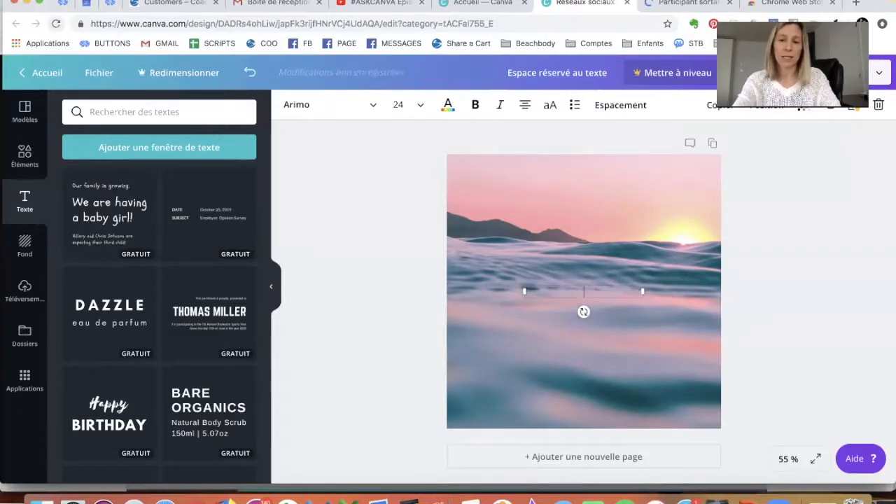
type("N'AB")
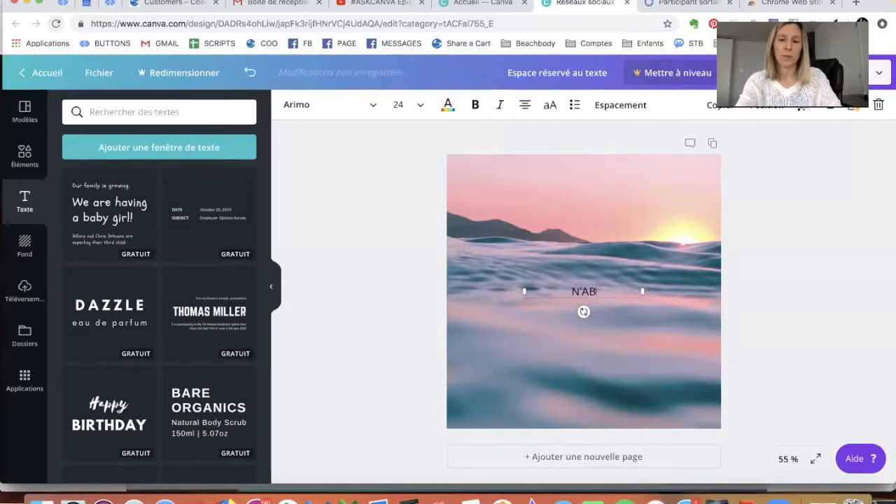
type("ANDONNE PAS")
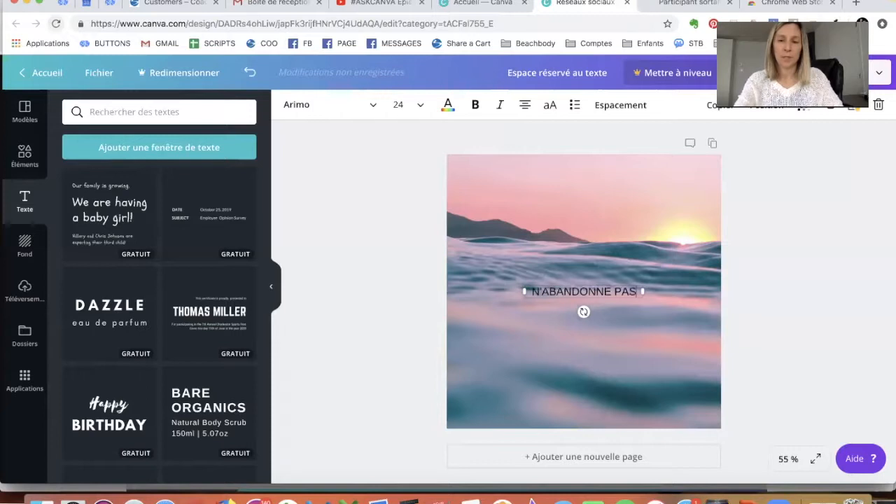
Set the text colour to the custom hex code #fda1a5.
left_click(449, 107)
left_click(458, 154)
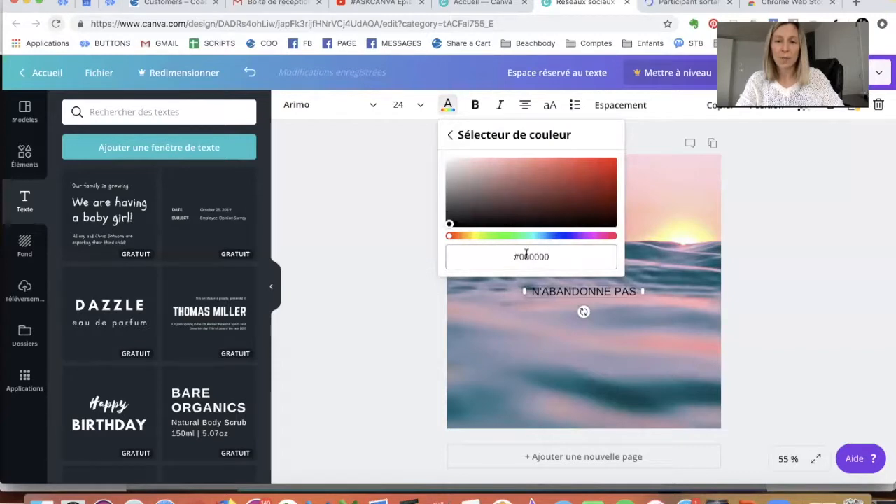
left_click(556, 257)
type("#")
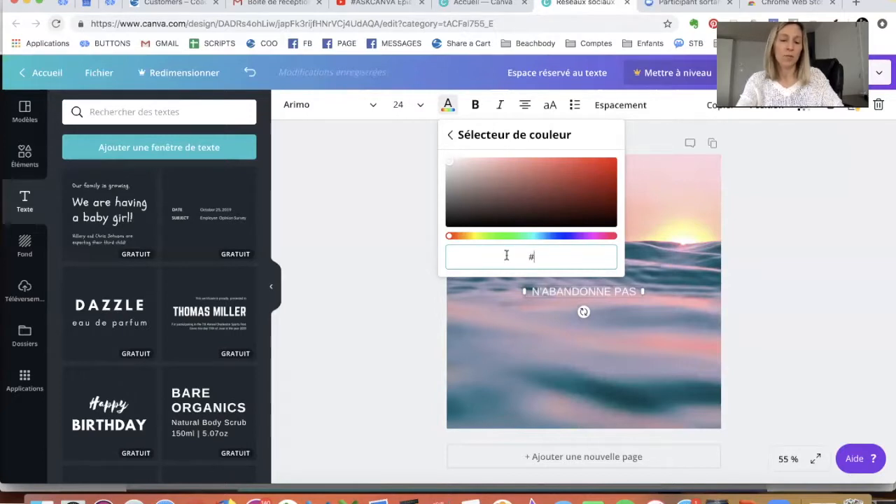
type("fda1a5")
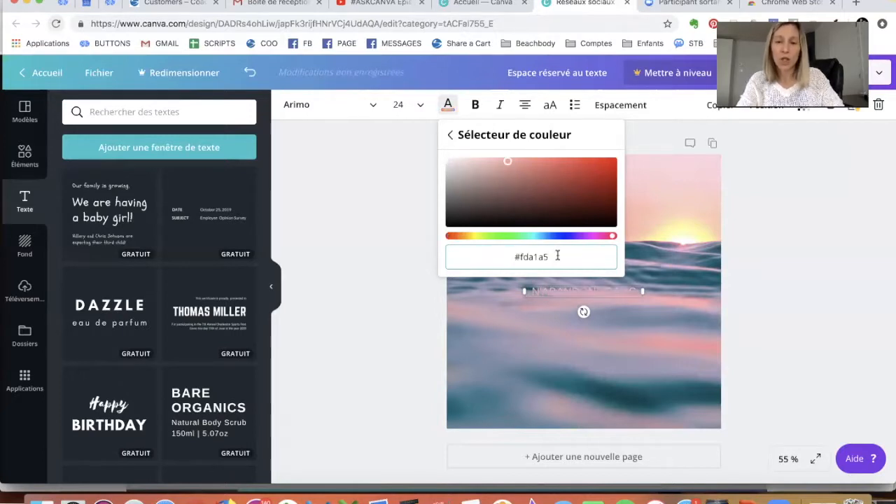
left_click(527, 262)
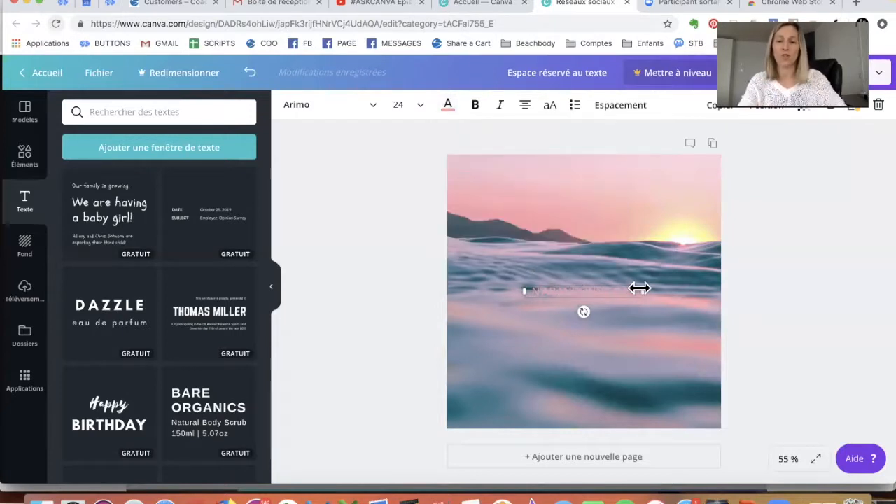
Make the whole "N'ABANDONNE PAS" text bold and change its font to Archivo Black.
left_click_drag(633, 290, 529, 290)
left_click(477, 108)
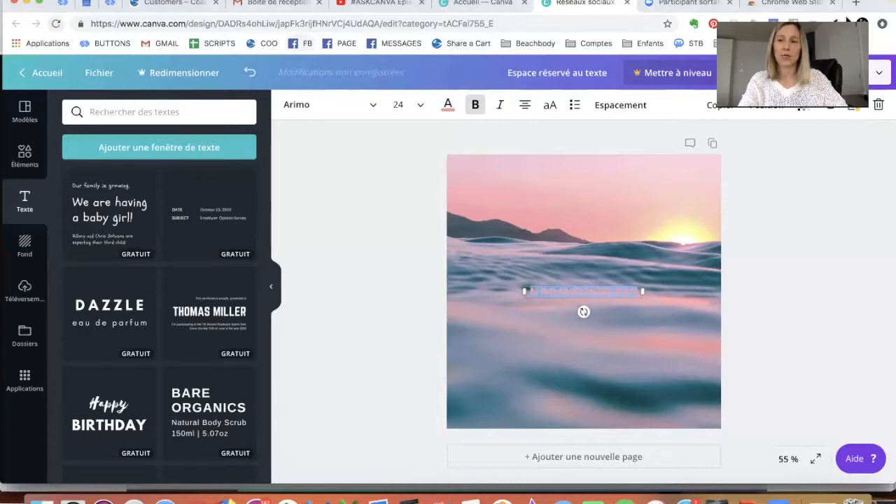
left_click(372, 107)
scroll(354, 261, "down", 10)
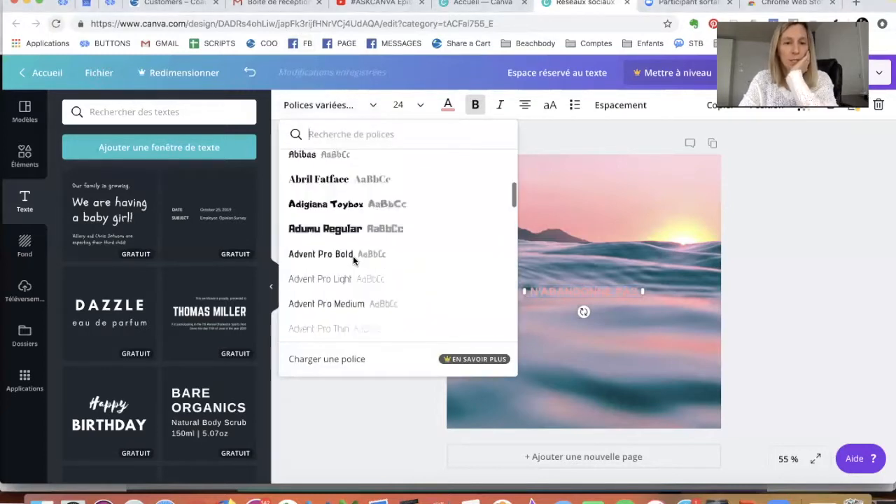
scroll(354, 260, "down", 5)
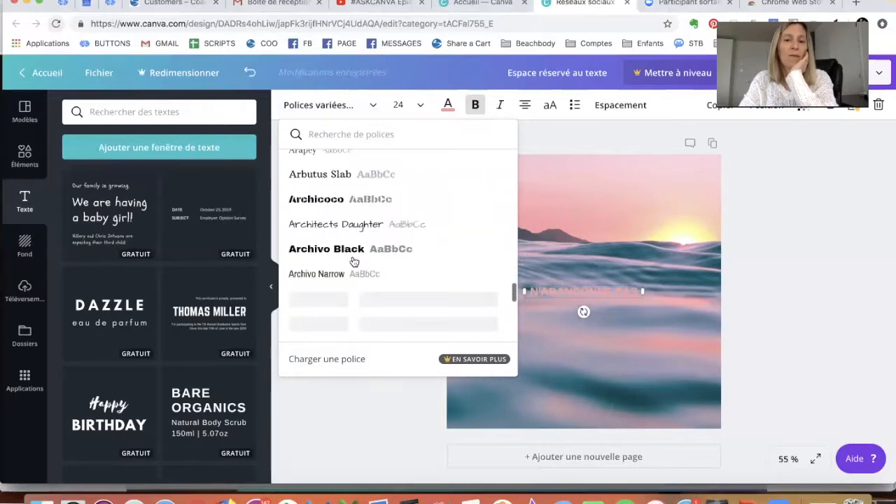
scroll(353, 231, "up", 2)
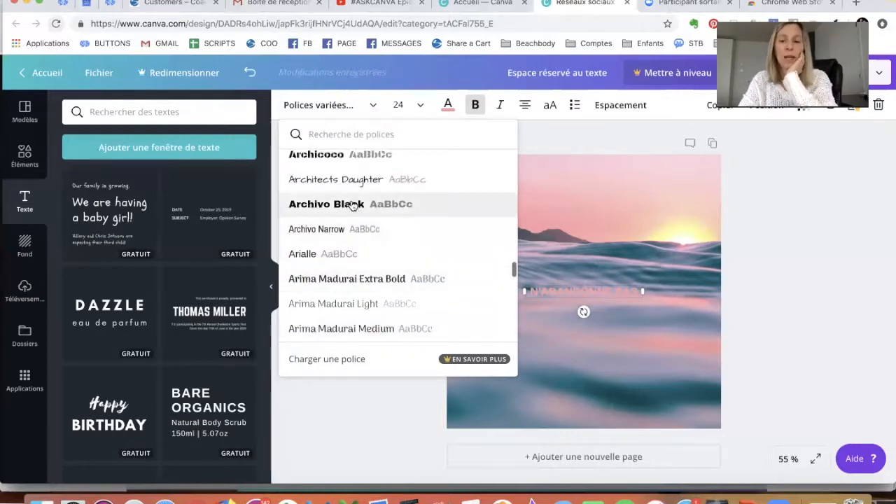
left_click(353, 204)
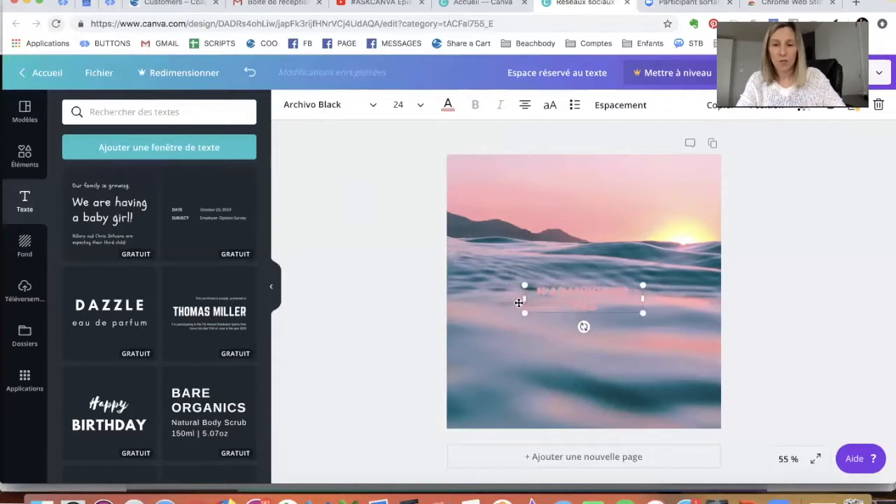
Enlarge the text to size 96 and widen its text box to about 1105.
mouse_move(525, 298)
left_mouse_down()
mouse_move(494, 296)
mouse_move(511, 292)
left_mouse_up()
left_click(400, 105)
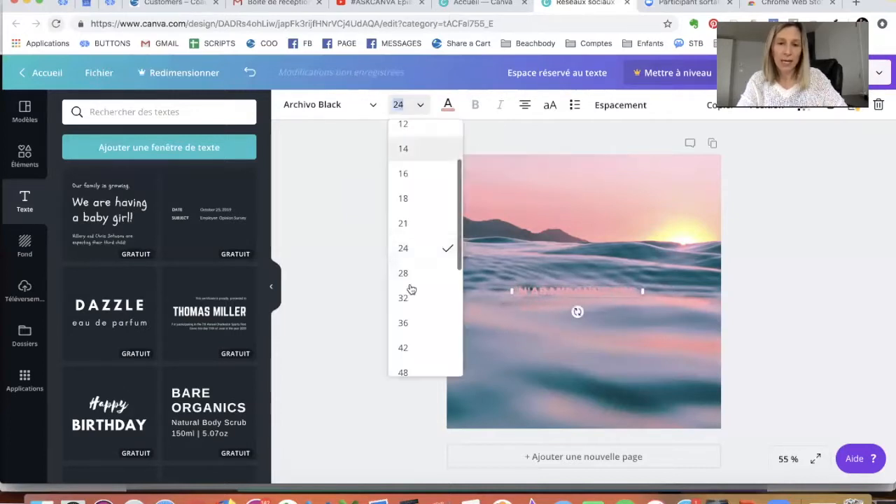
scroll(411, 289, "down", 5)
left_click(406, 286)
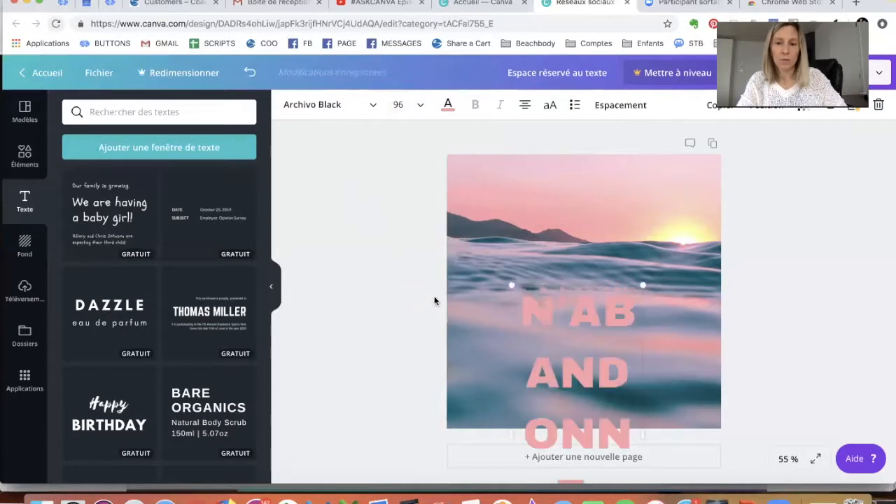
left_click_drag(513, 432, 231, 412)
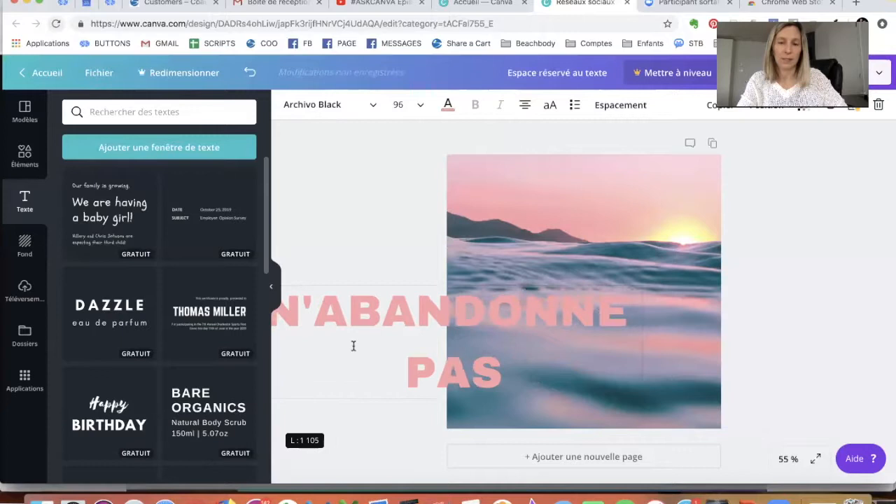
Reduce the text size in stages to 80, 64 and finally 48.
left_click(403, 110)
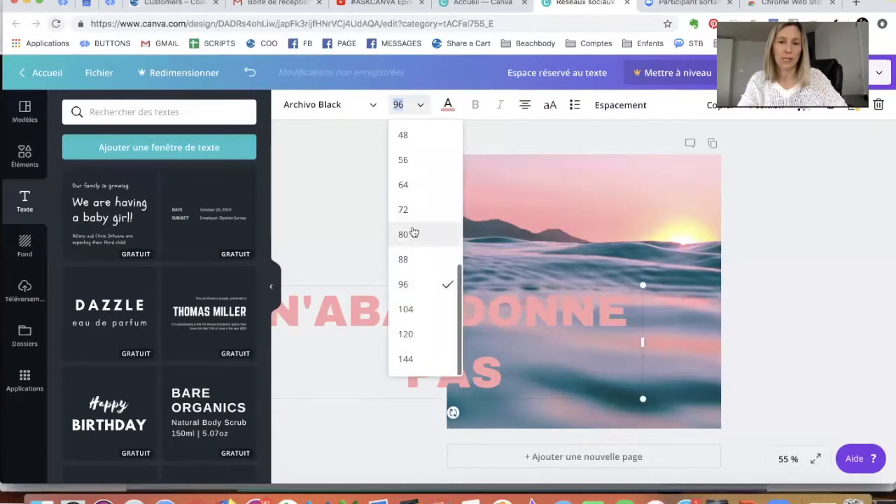
left_click(413, 231)
left_click(403, 107)
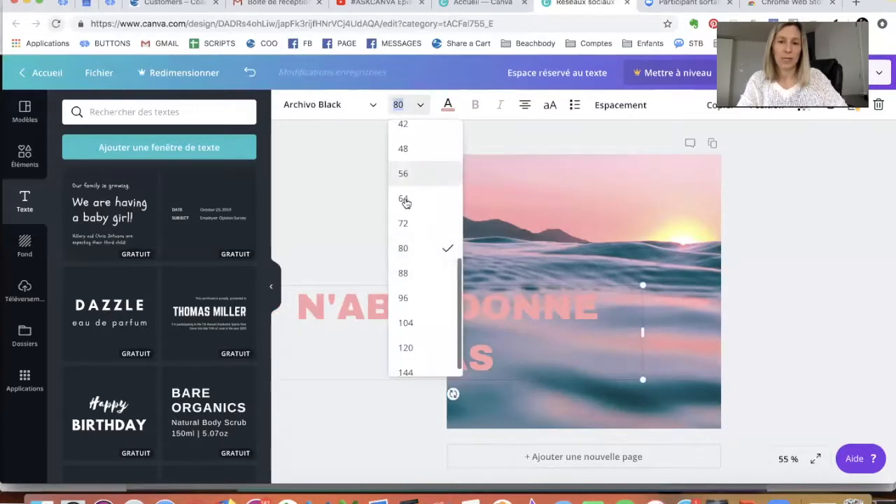
left_click(406, 199)
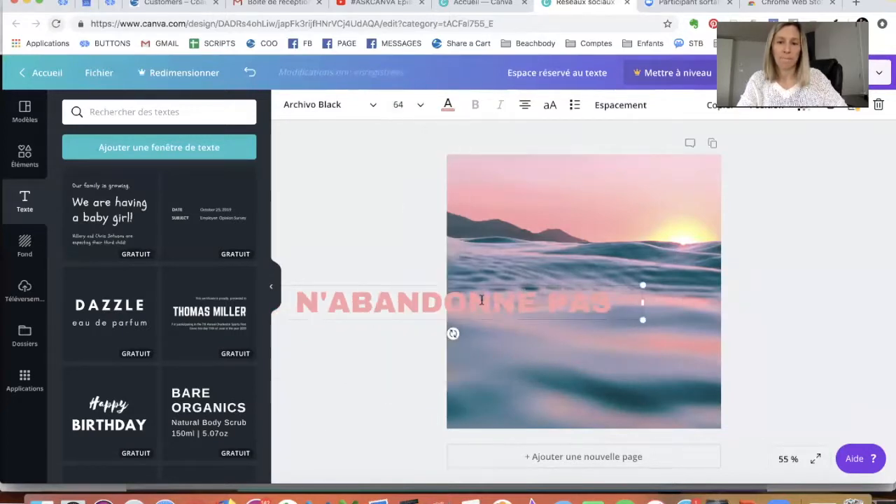
left_click(417, 109)
left_click(412, 196)
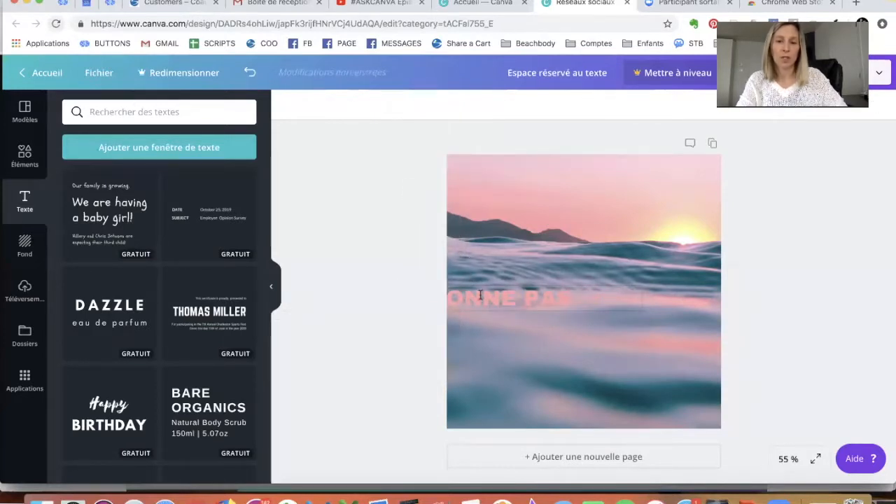
Move the "N'ABANDONNE PAS" text onto the page, centred horizontally over the waves below the mountains.
left_click(537, 268)
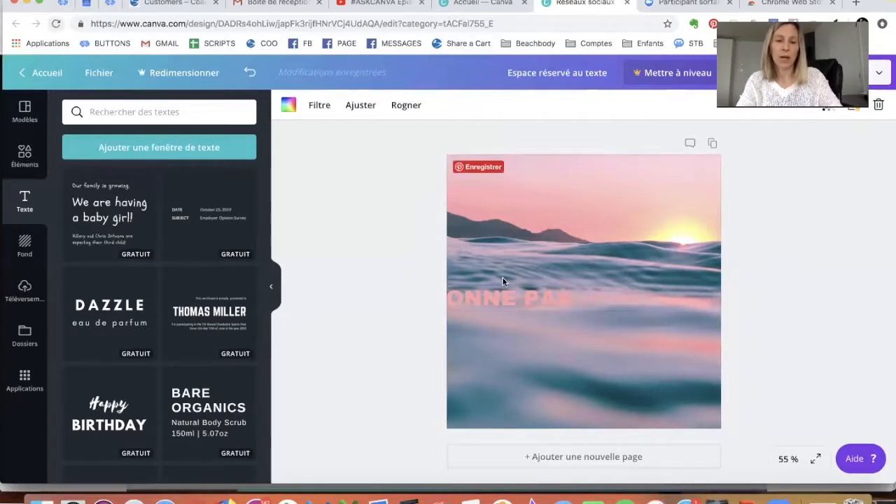
left_click(499, 298)
left_click_drag(499, 297, 626, 297)
left_click(394, 240)
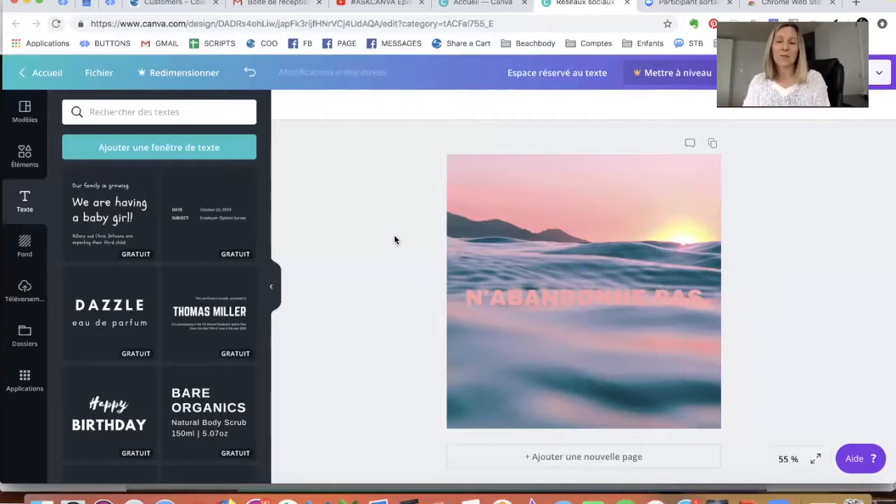
left_click(562, 280)
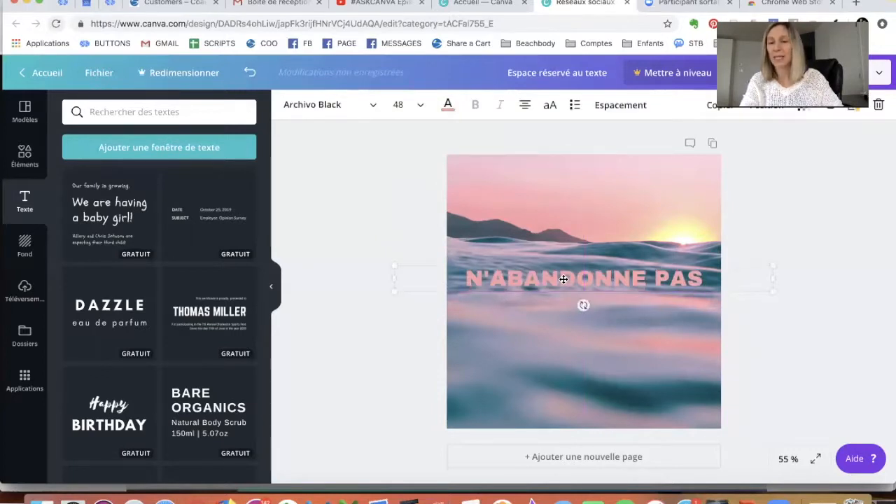
left_click_drag(563, 279, 565, 285)
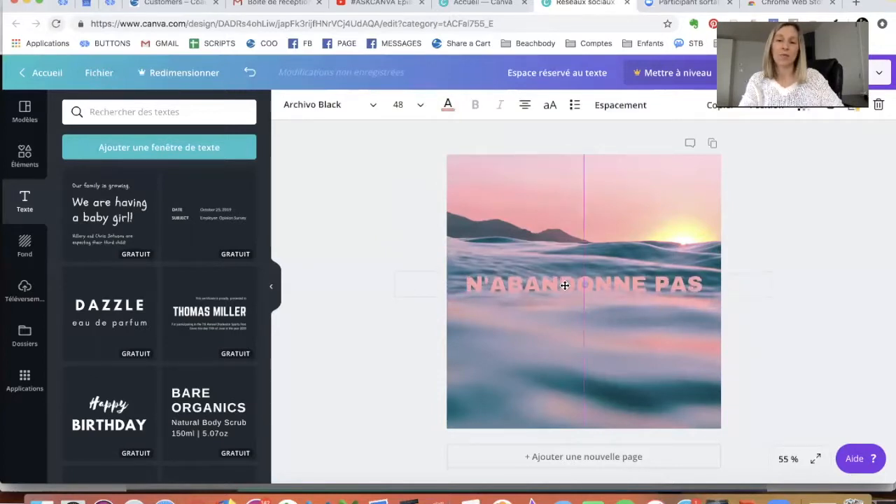
Darken the sunset background image slightly by lowering its brightness.
left_click(544, 220)
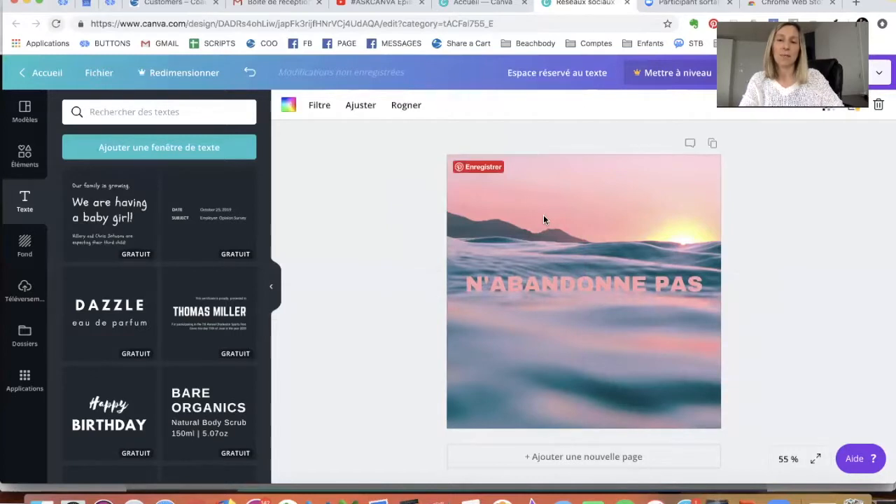
left_click(357, 111)
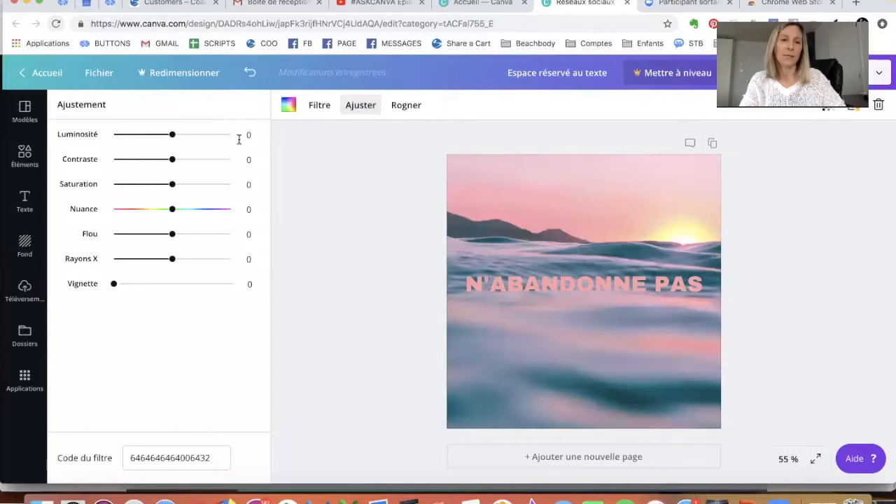
left_click_drag(172, 134, 153, 136)
left_click(436, 248)
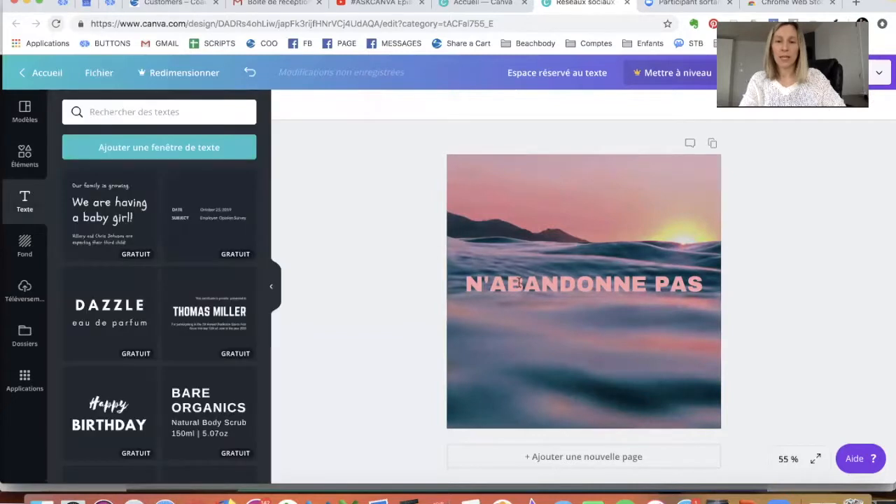
Nudge the text slightly upward over the darker waves, keeping it centred, and deselect it.
left_click_drag(523, 284, 522, 278)
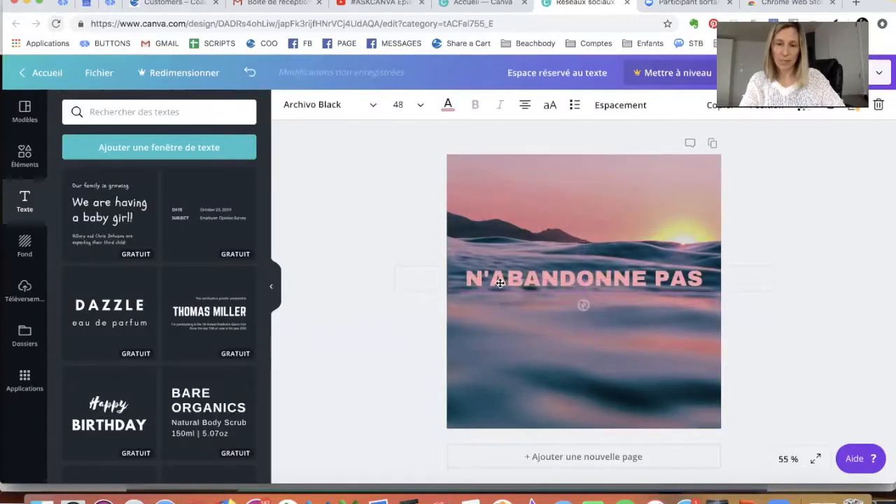
left_click(348, 304)
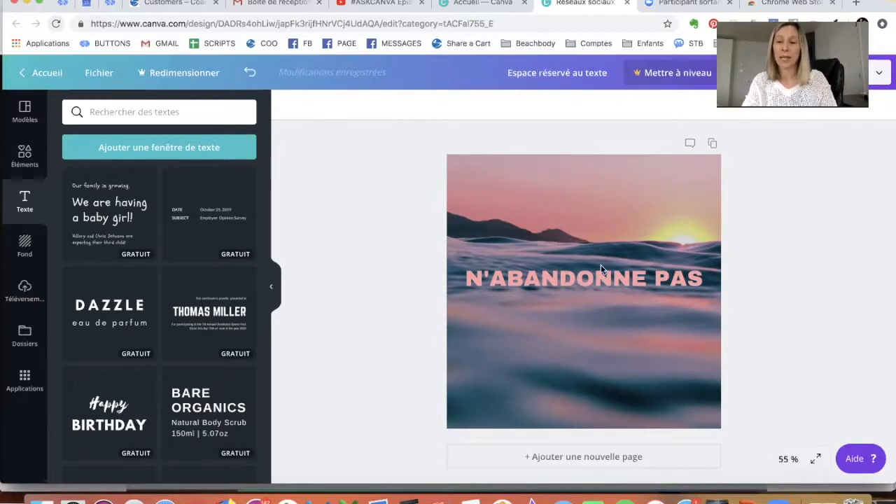
left_click(704, 282)
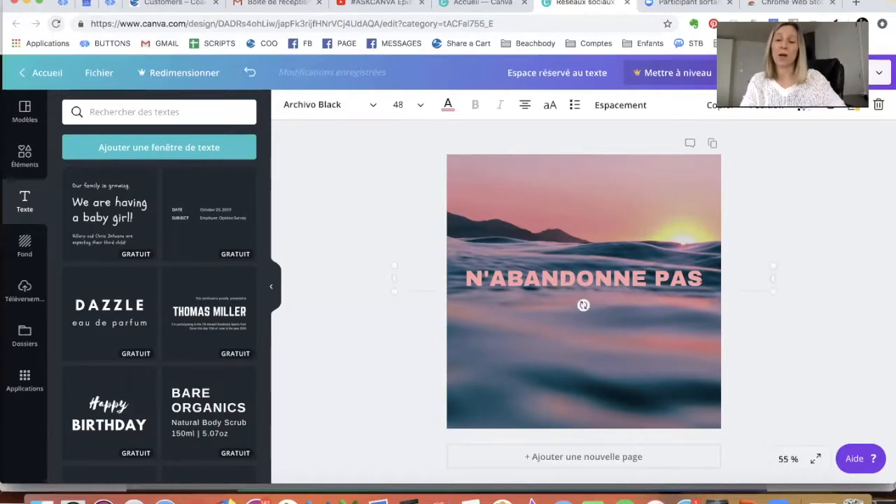
left_click(819, 219)
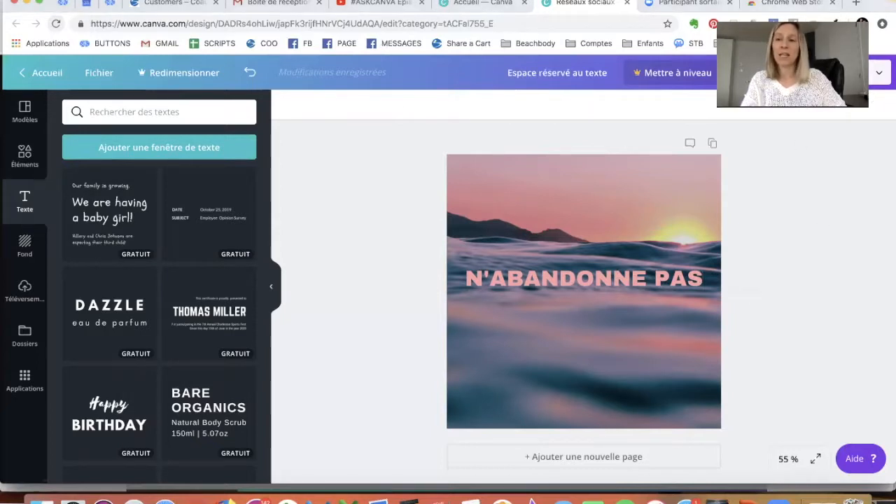
Sample the yellow glow beside the sun with the Eye Dropper extension and display its colour codes.
left_click(833, 23)
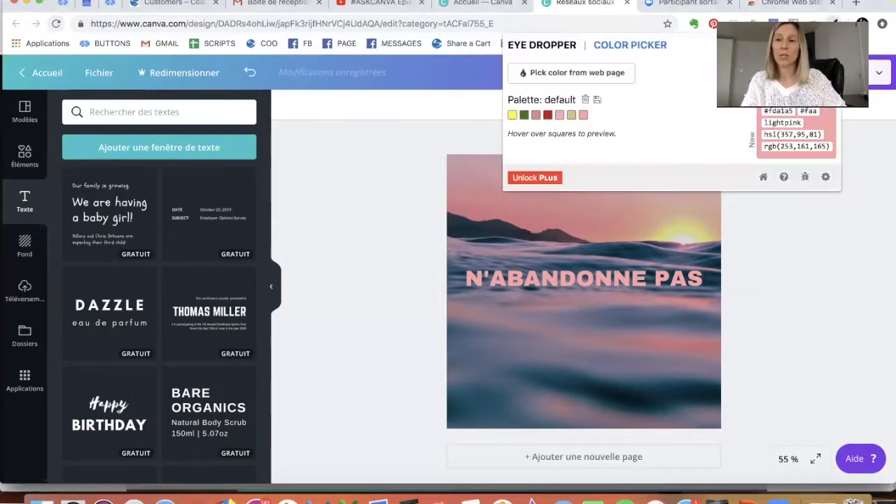
left_click(569, 76)
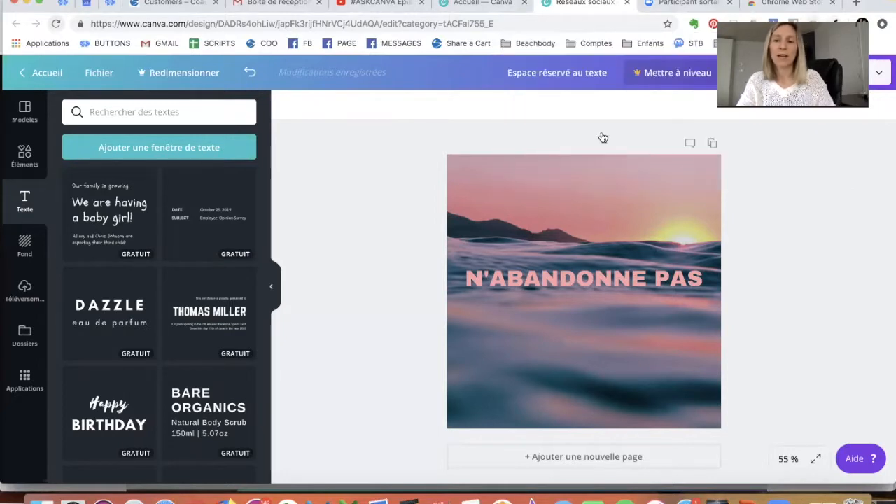
left_click(698, 234)
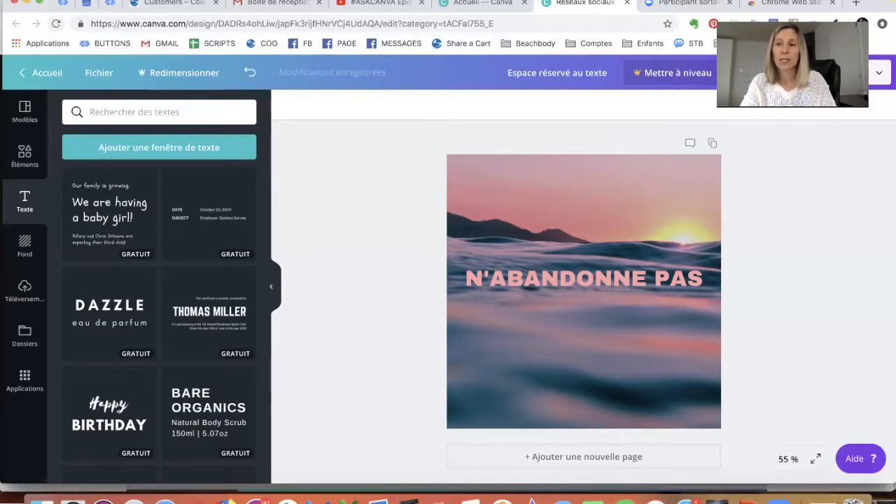
left_click(833, 23)
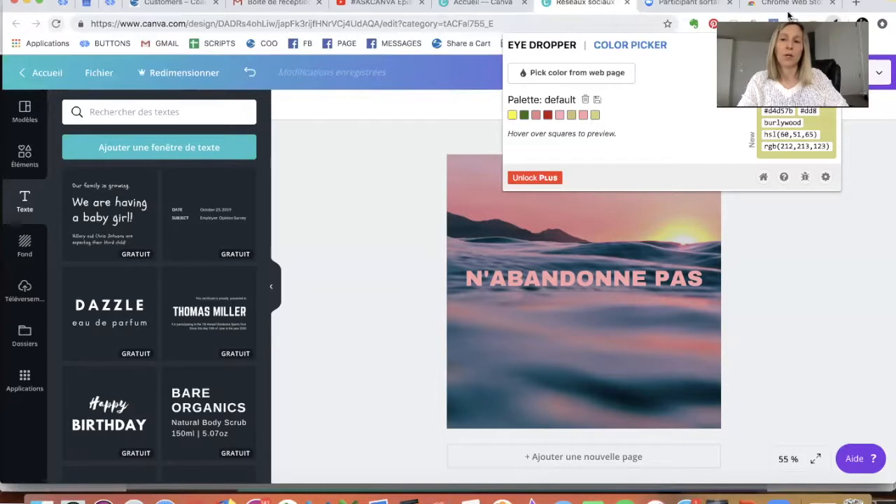
Change the colour of the "N'ABANDONNE PAS" text to the sampled yellow #d4d57b and deselect it.
left_click(582, 266)
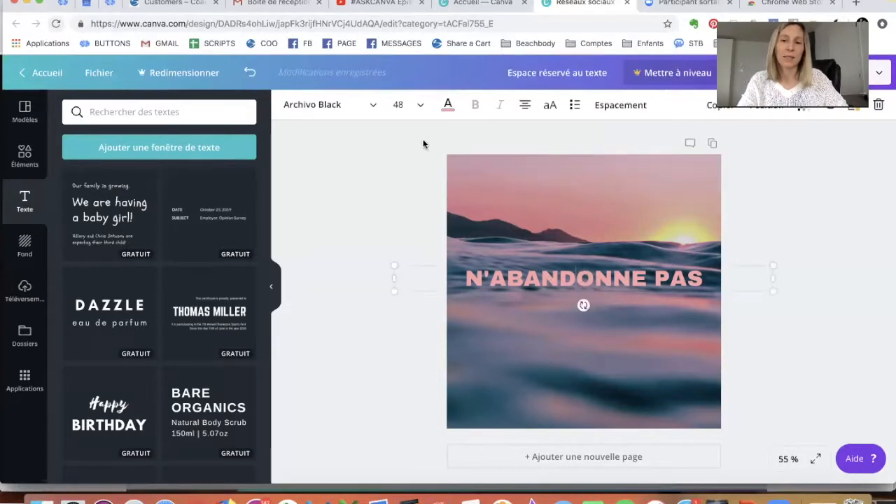
left_click(448, 105)
left_click(459, 156)
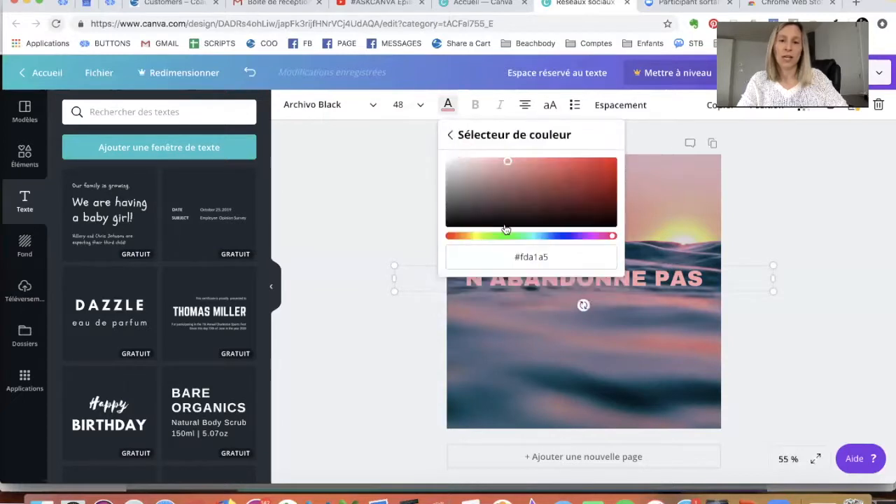
left_click_drag(557, 256, 515, 257)
key("BackSpace")
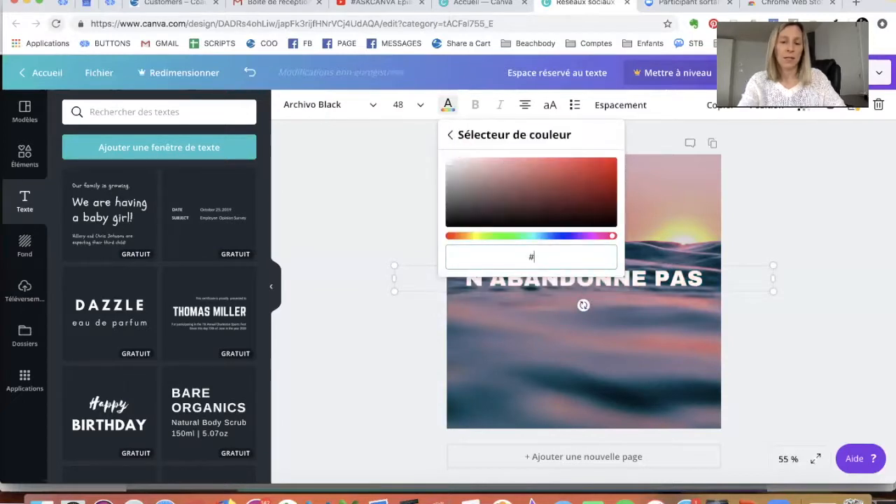
type("d4d57b")
left_click(349, 287)
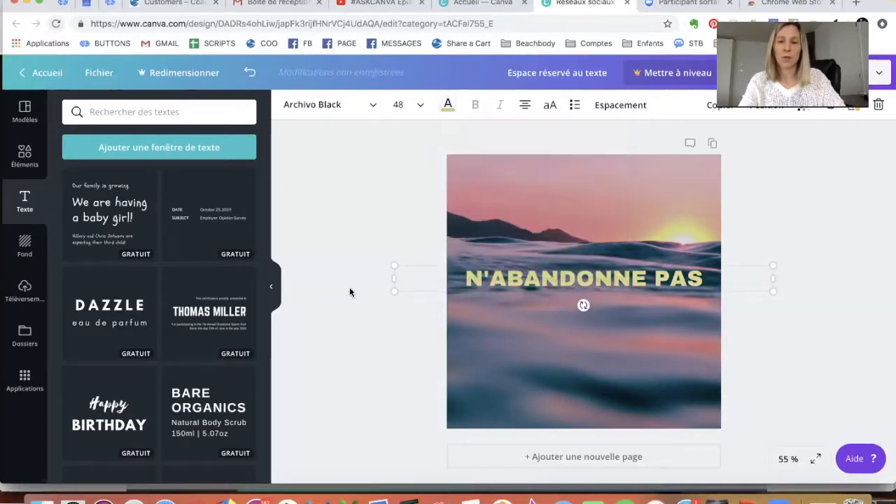
left_click(349, 287)
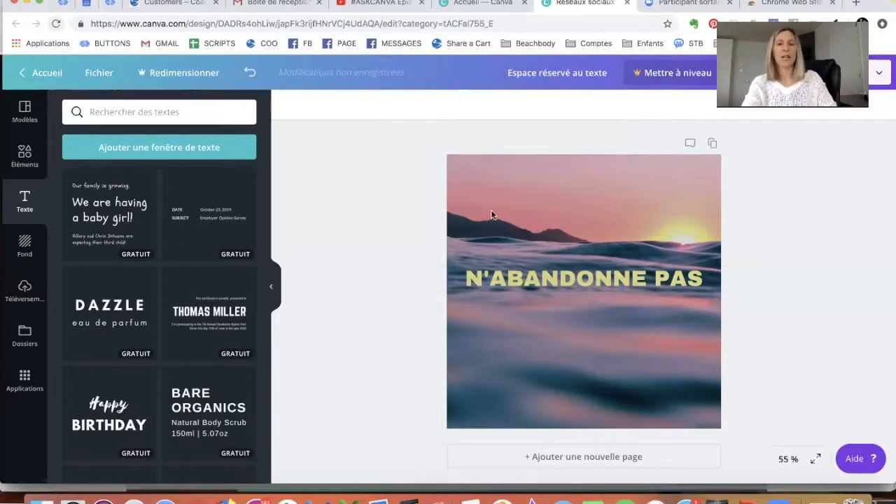
Check the document colours available for the text, then undo its yellow recolouring.
left_click(561, 280)
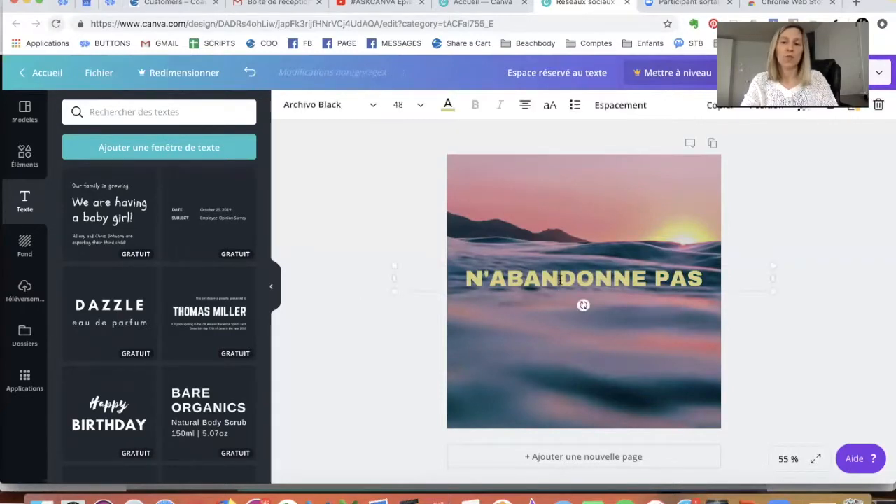
left_click(448, 108)
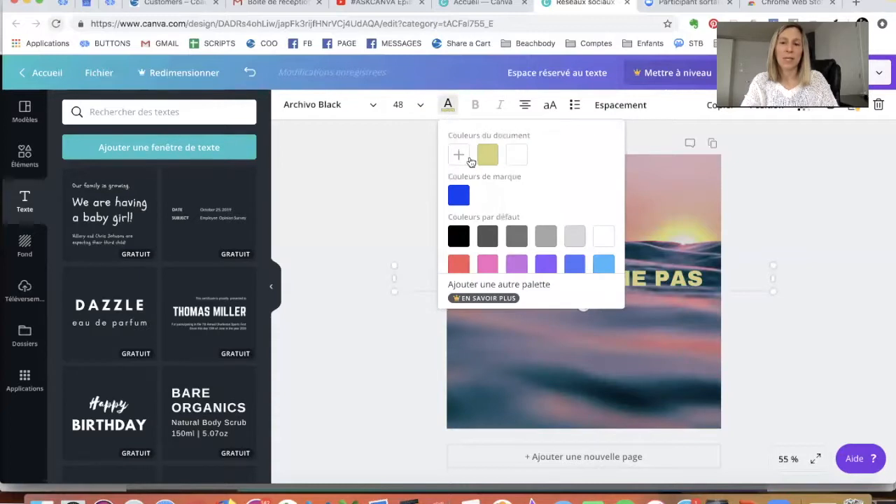
left_click(384, 175)
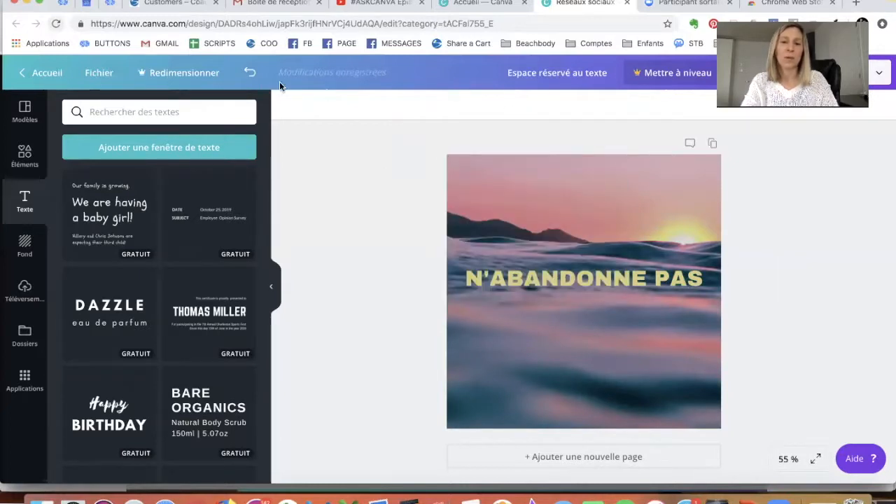
left_click(244, 77)
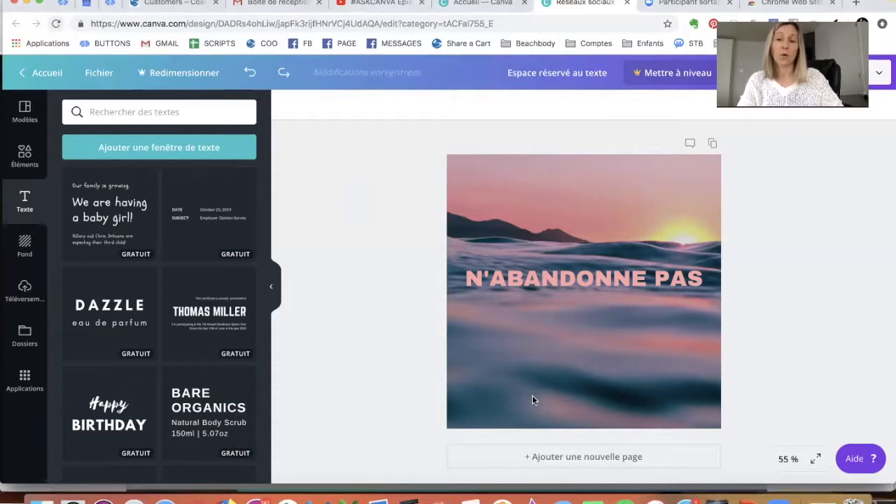
Browse the uploaded images for the Team Action Équipe logo.
left_click(21, 293)
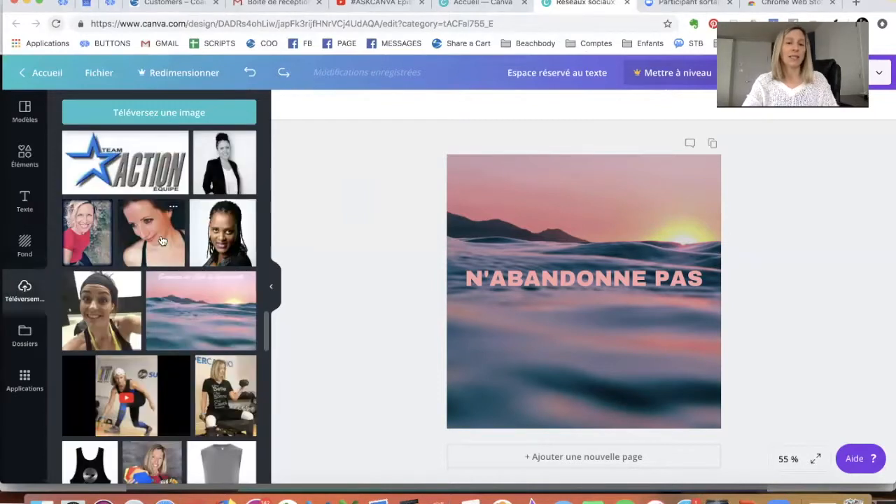
scroll(161, 240, "down", 10)
scroll(161, 240, "up", 6)
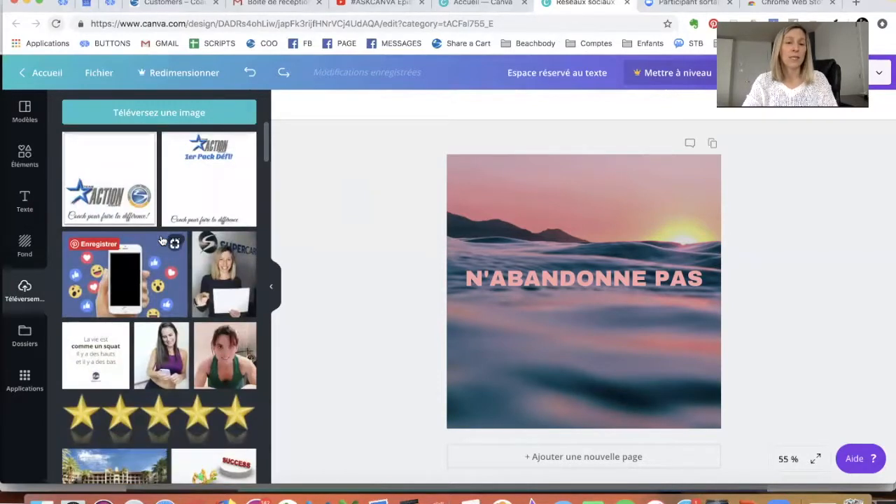
scroll(161, 240, "down", 10)
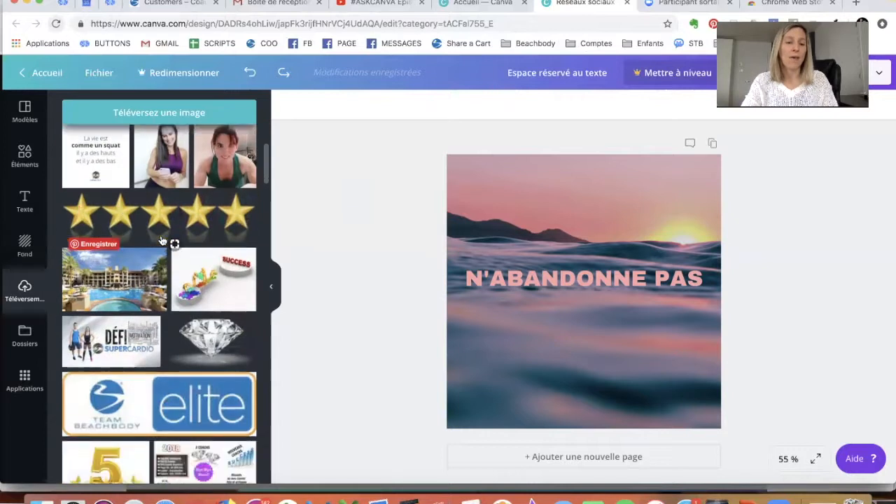
scroll(161, 240, "down", 10)
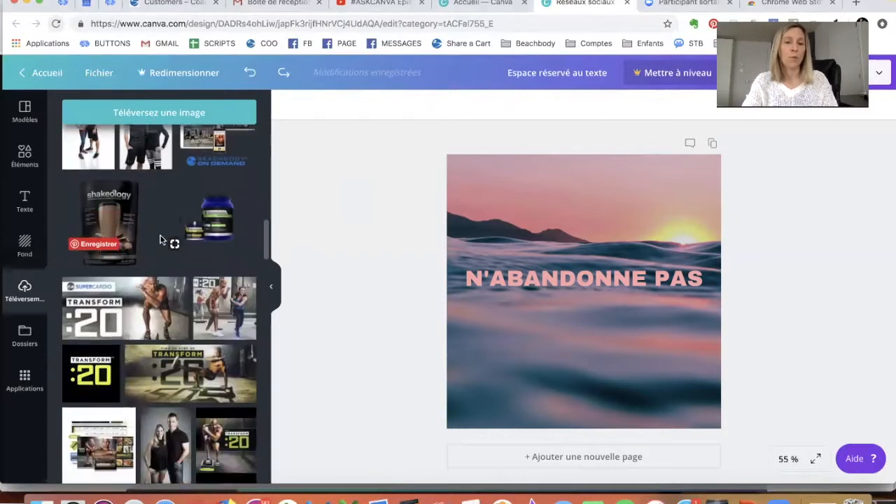
scroll(161, 240, "down", 10)
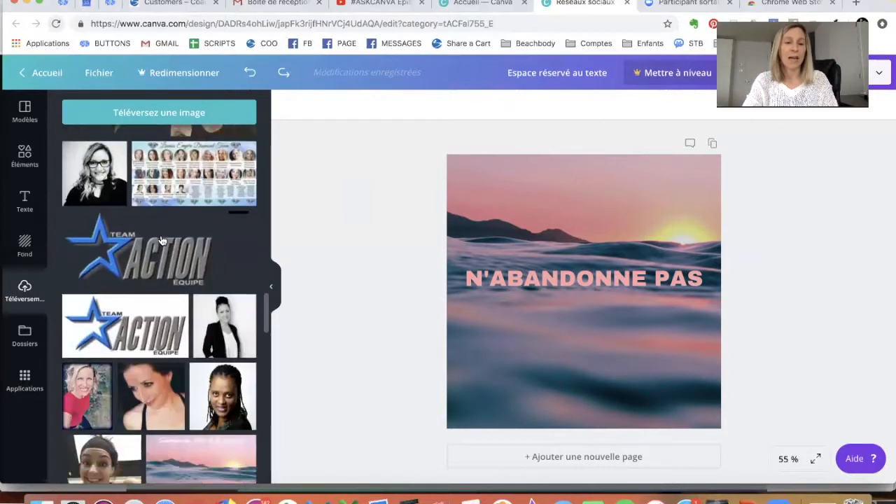
scroll(160, 240, "down", 10)
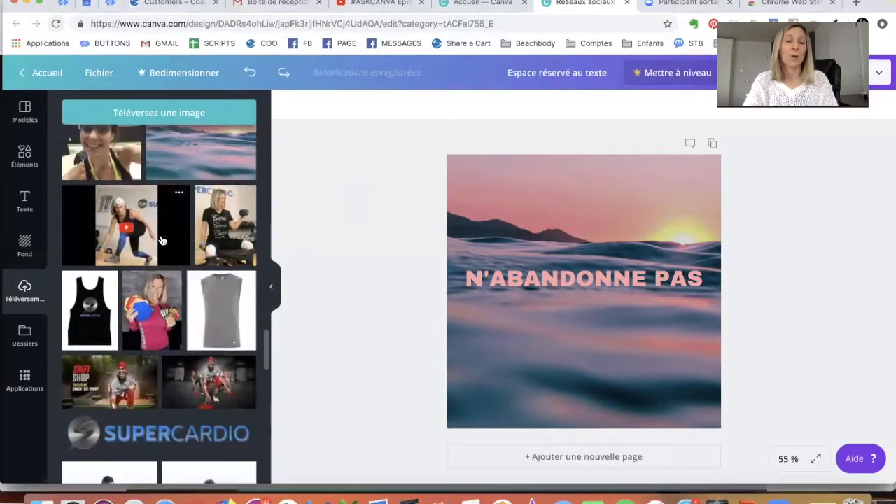
scroll(137, 318, "up", 3)
scroll(140, 317, "down", 5)
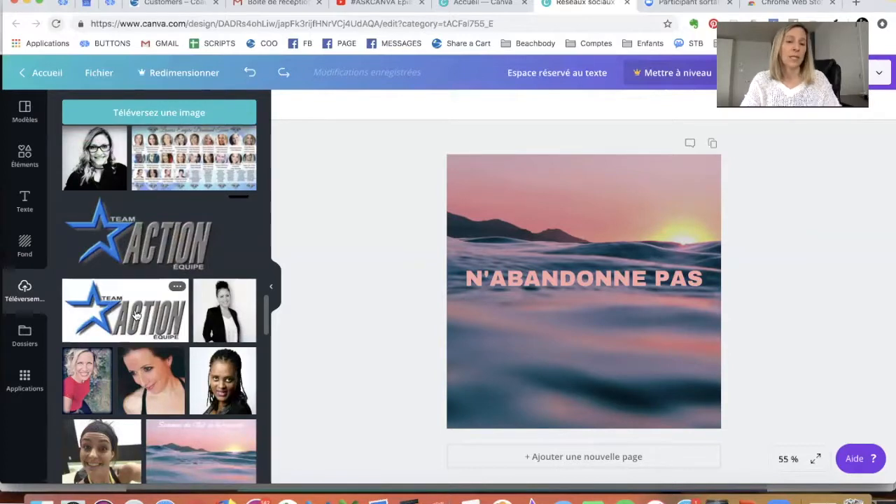
Try the white-background version of the Team Action Équipe logo on the page and delete it.
left_click_drag(137, 315, 562, 327)
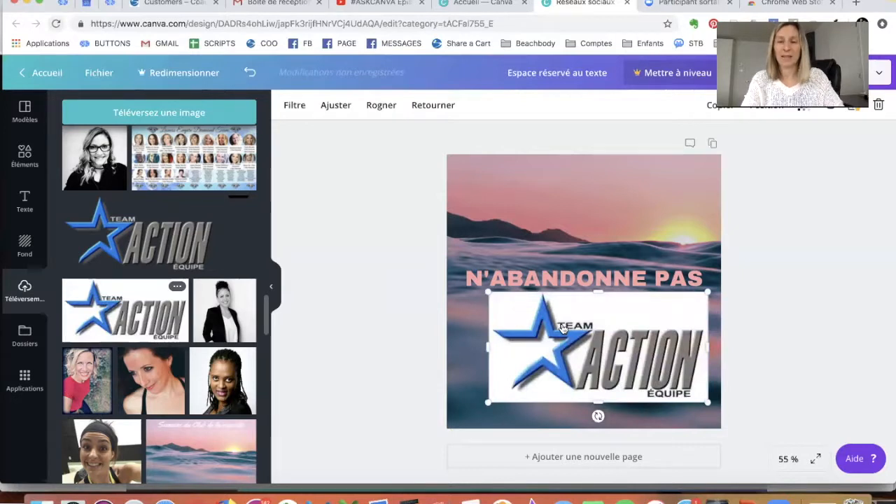
left_click(880, 105)
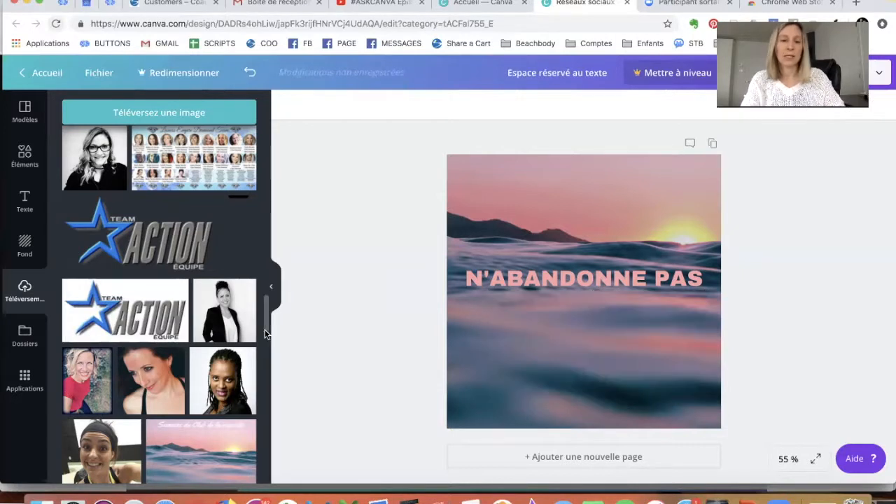
Add the transparent Team Action Équipe logo, shrink it to a small mark centred at the image's bottom edge, and deselect it.
left_click_drag(136, 231, 582, 323)
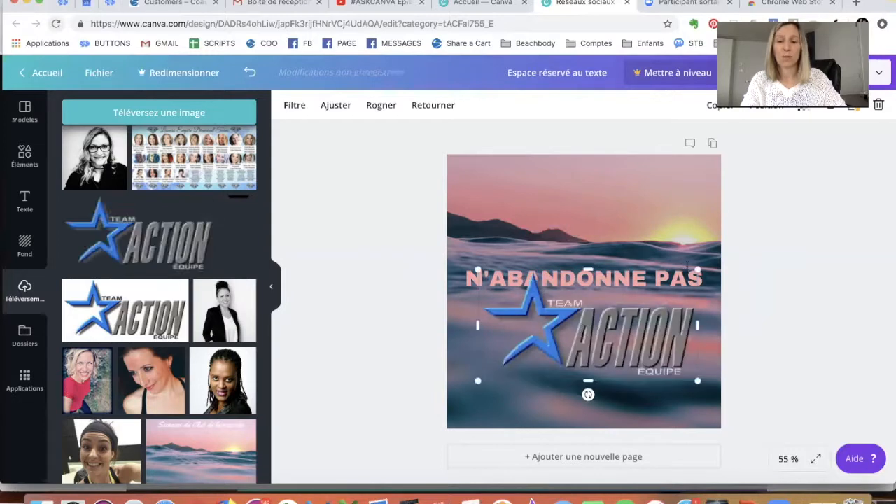
left_click_drag(666, 280, 593, 403)
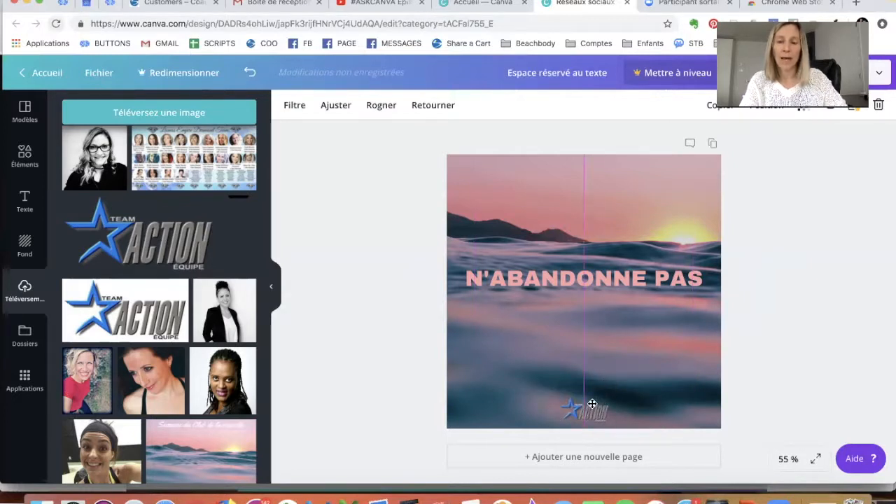
left_click(395, 362)
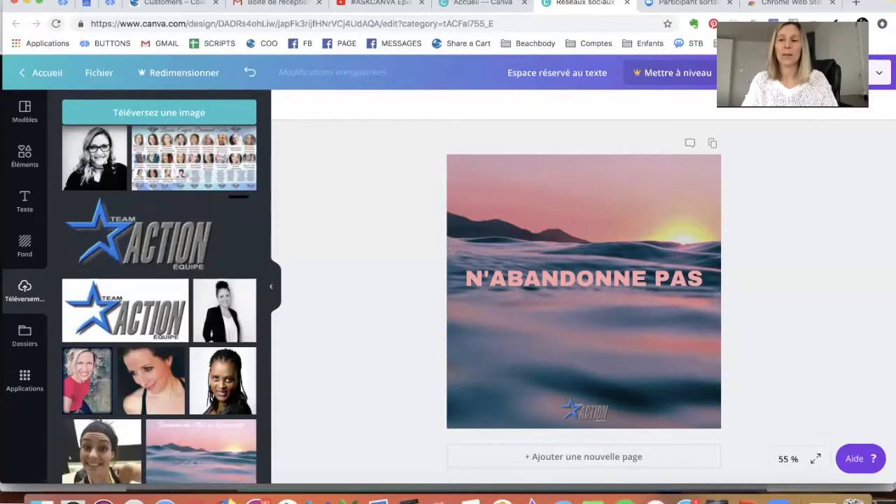
Download the finished design as a PNG file.
left_click(784, 73)
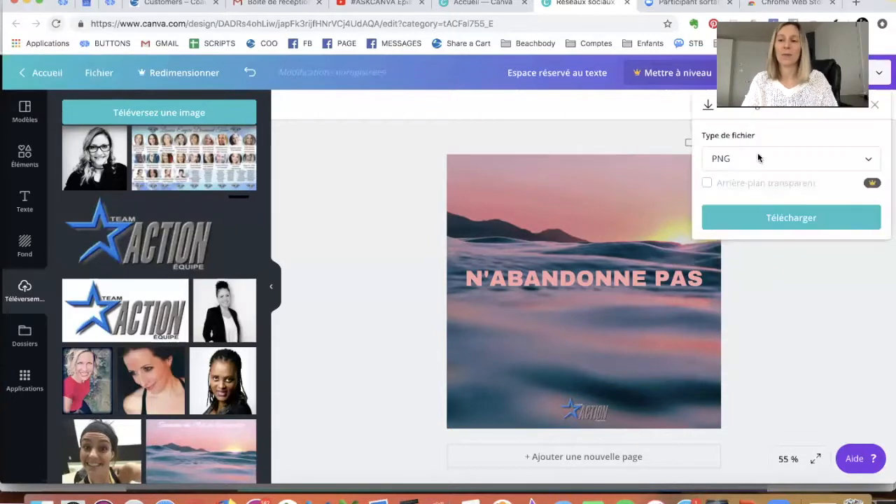
left_click(762, 222)
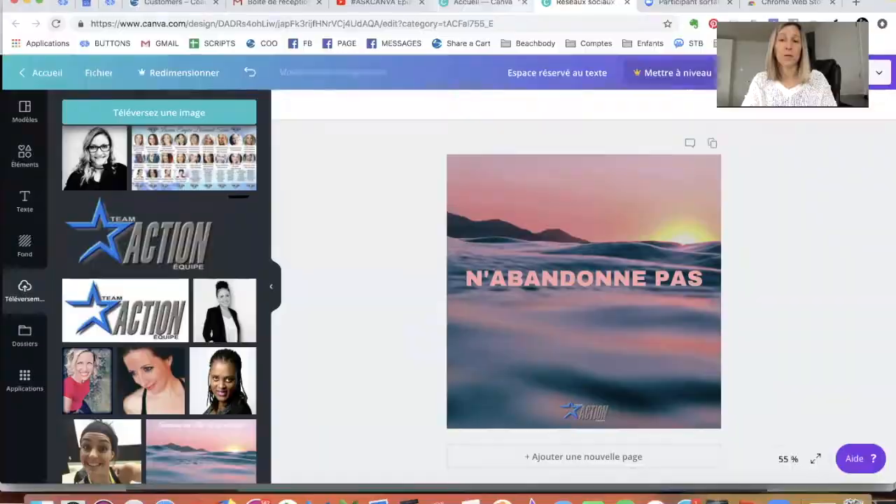